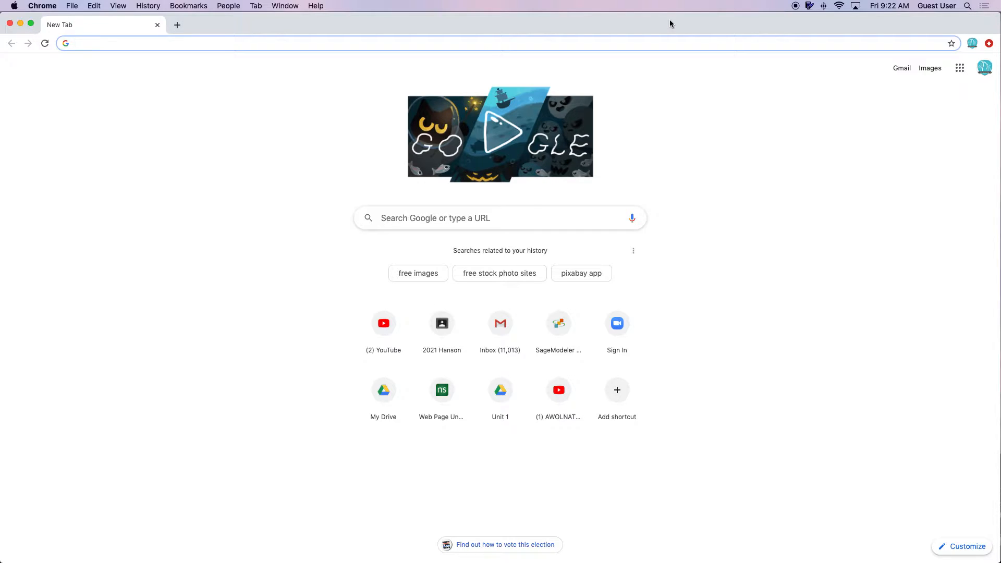
Open the website sagemodeler.concord.org.
{"action": "type", "text": "sage"}
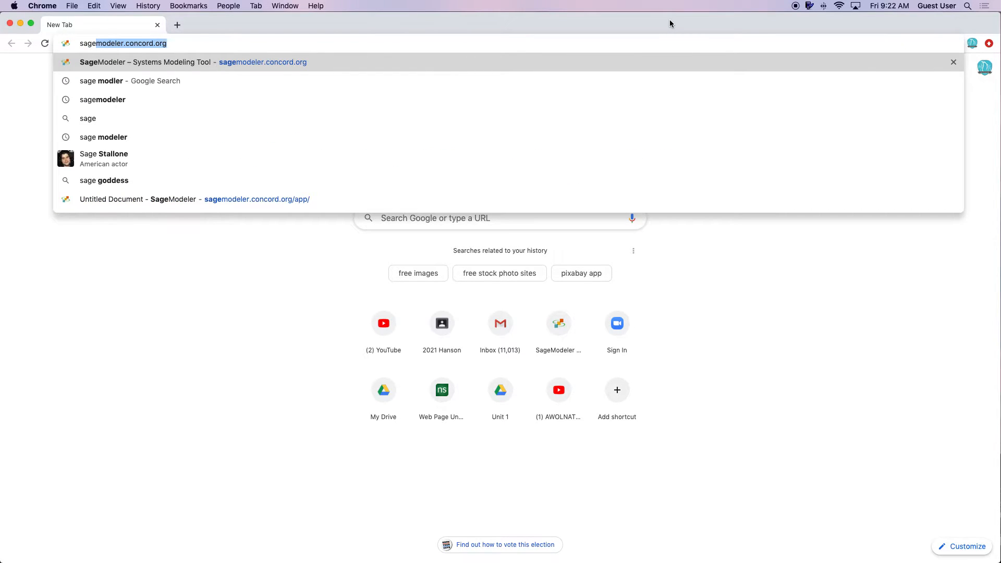
{"action": "type", "text": "modeler"}
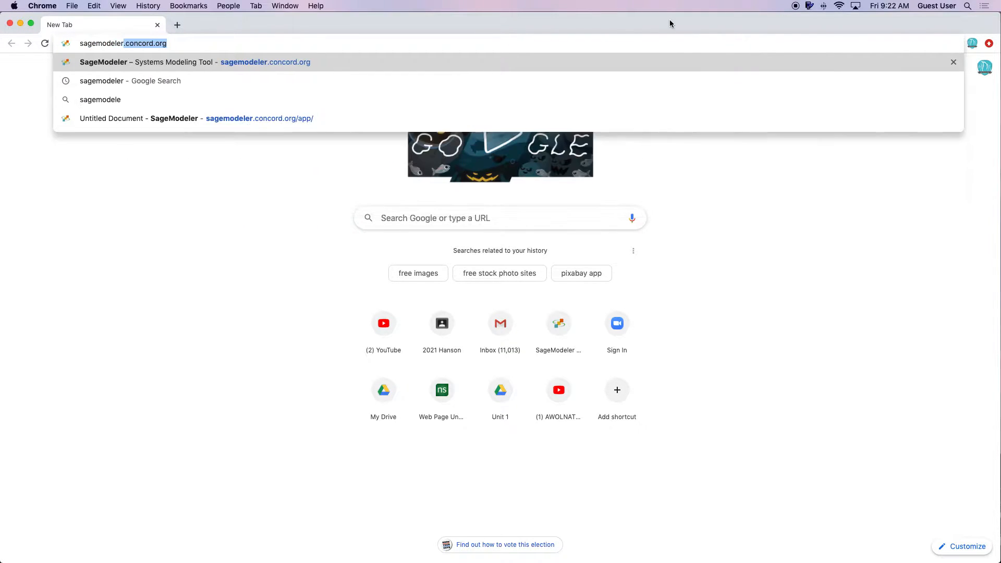
{"action": "type", "text": ".concor"}
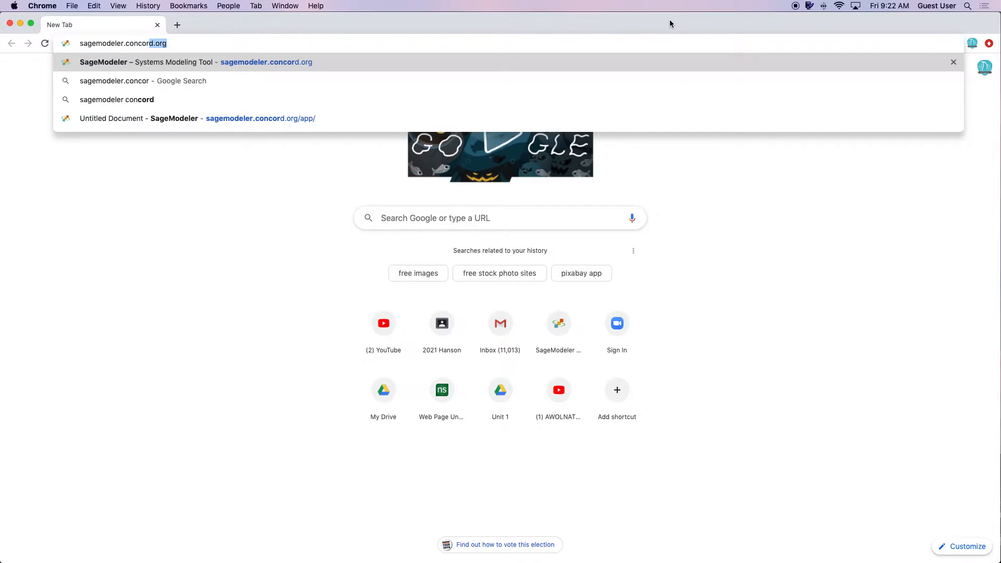
{"action": "type", "text": "d.org"}
{"action": "key", "text": "Return"}
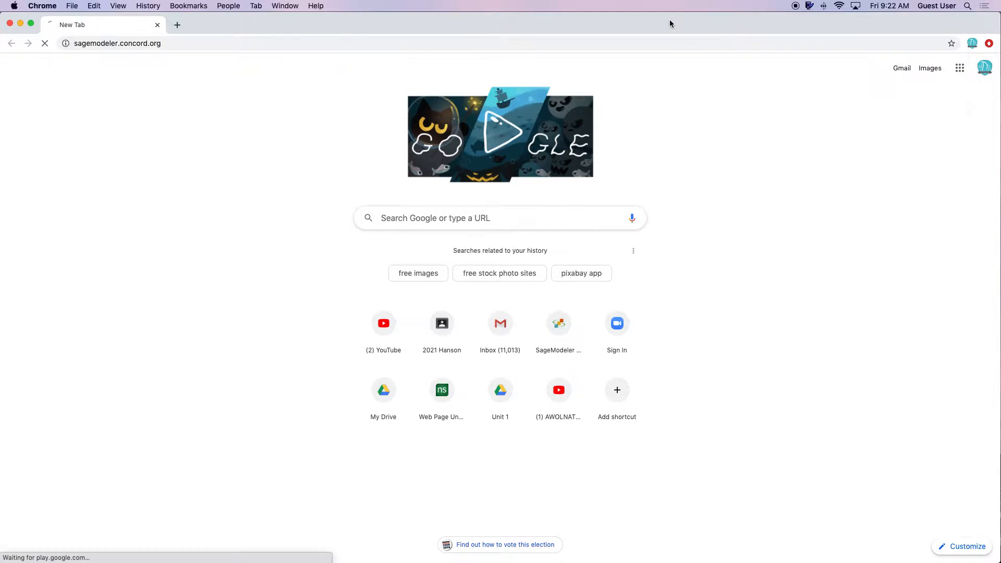
In a separate tab, reach the SageModeler site through a Google search for "sage modler", and close that tab.
{"action": "key", "text": "super+t"}
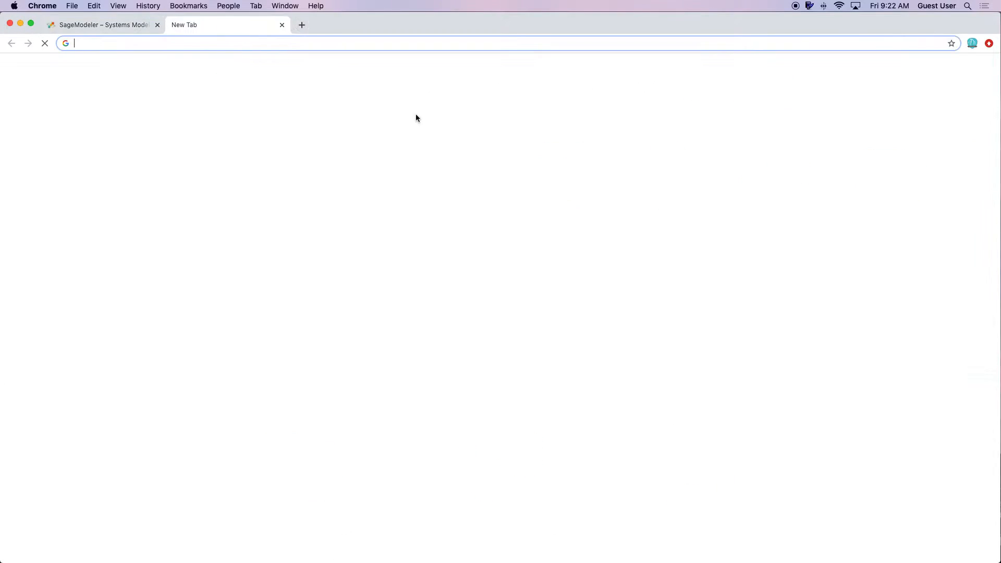
{"action": "left_click", "coordinate": [476, 217]}
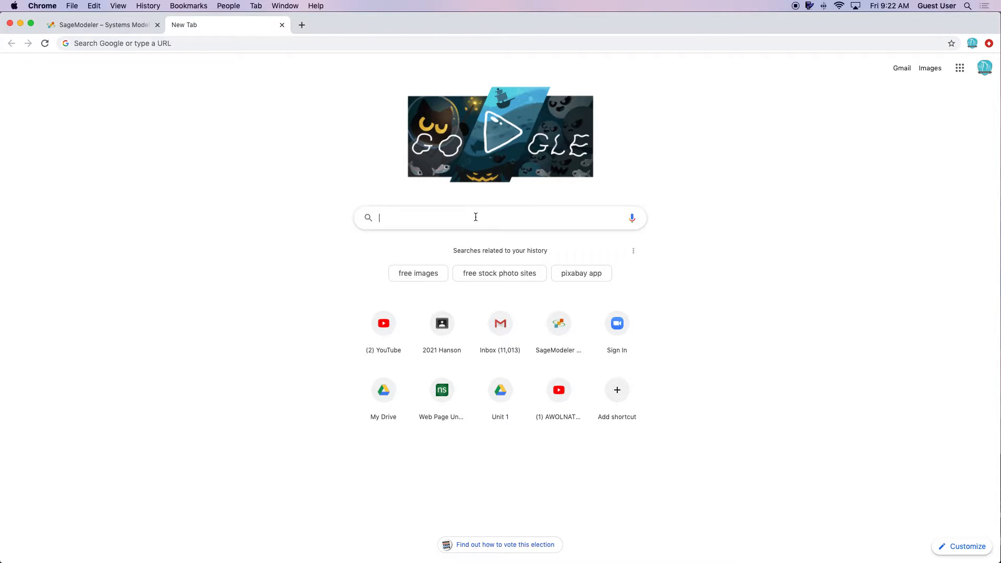
{"action": "type", "text": "sage modl"}
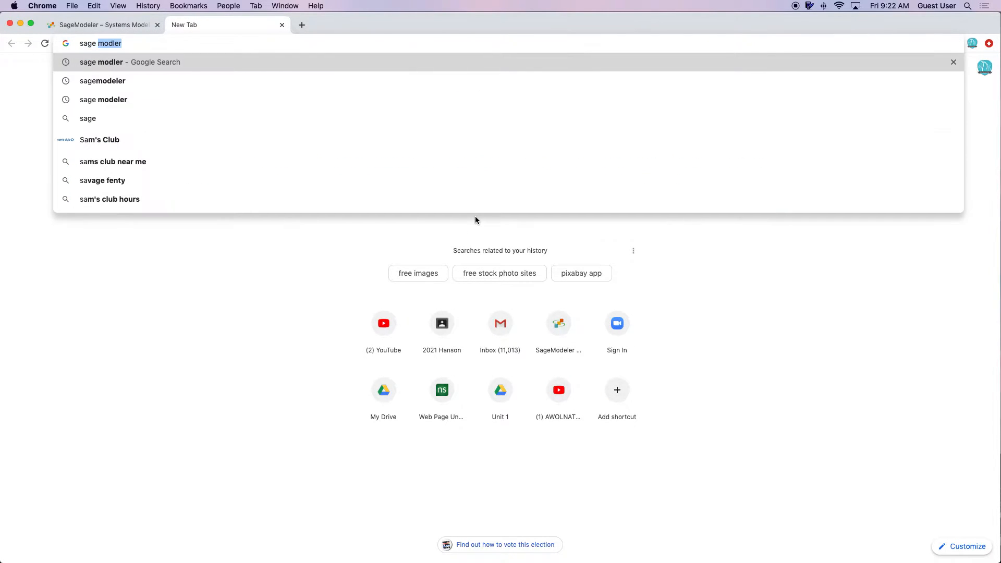
{"action": "type", "text": "er"}
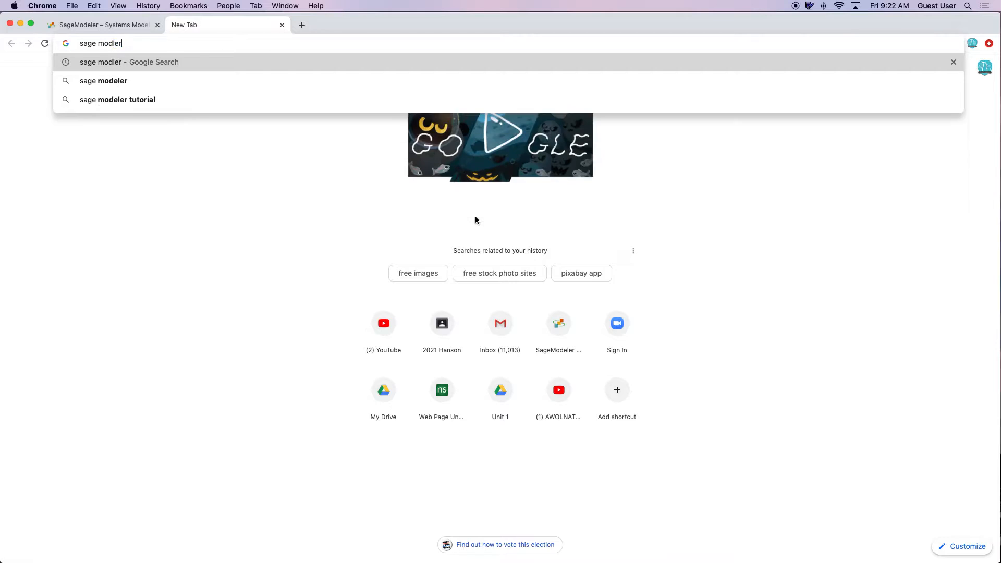
{"action": "key", "text": "Return"}
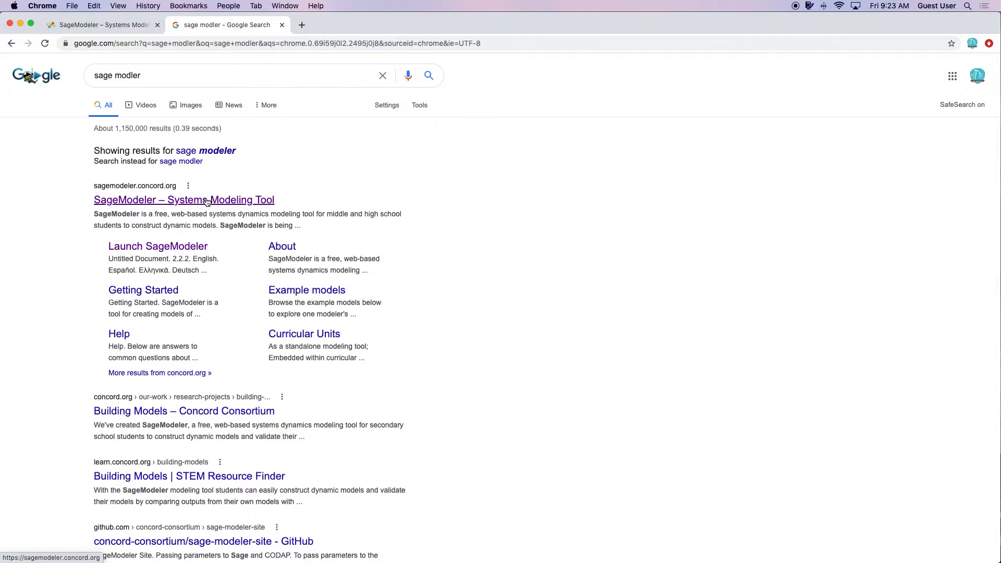
{"action": "left_click", "coordinate": [207, 202]}
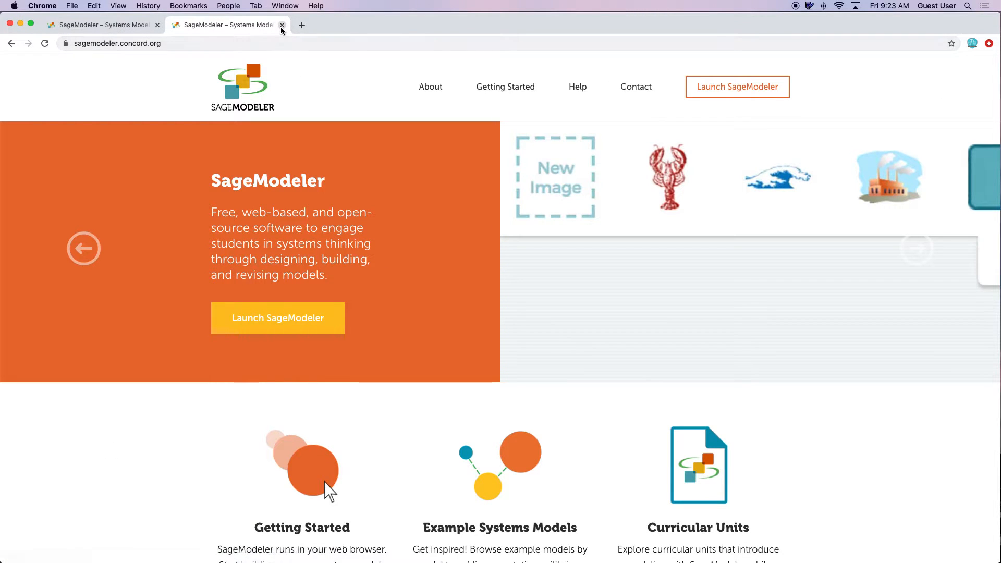
{"action": "left_click", "coordinate": [282, 25]}
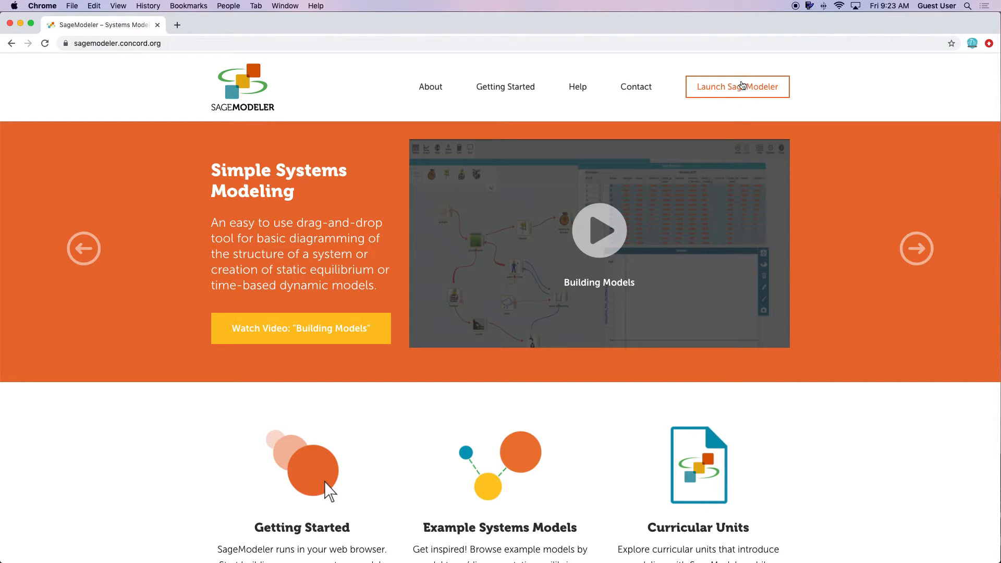
Launch SageModeler from its home page and create a new document.
{"action": "left_click", "coordinate": [84, 248]}
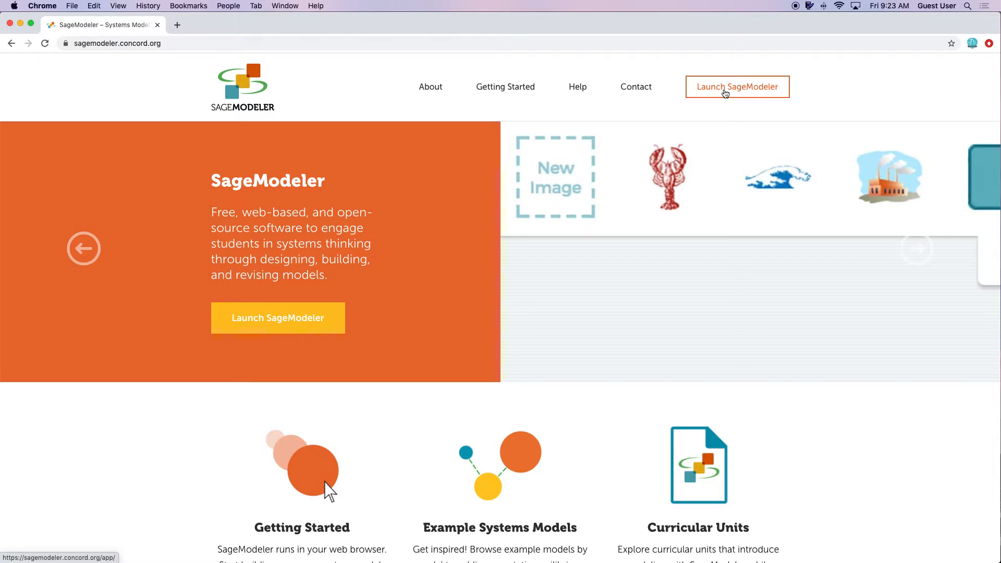
{"action": "left_click", "coordinate": [725, 92]}
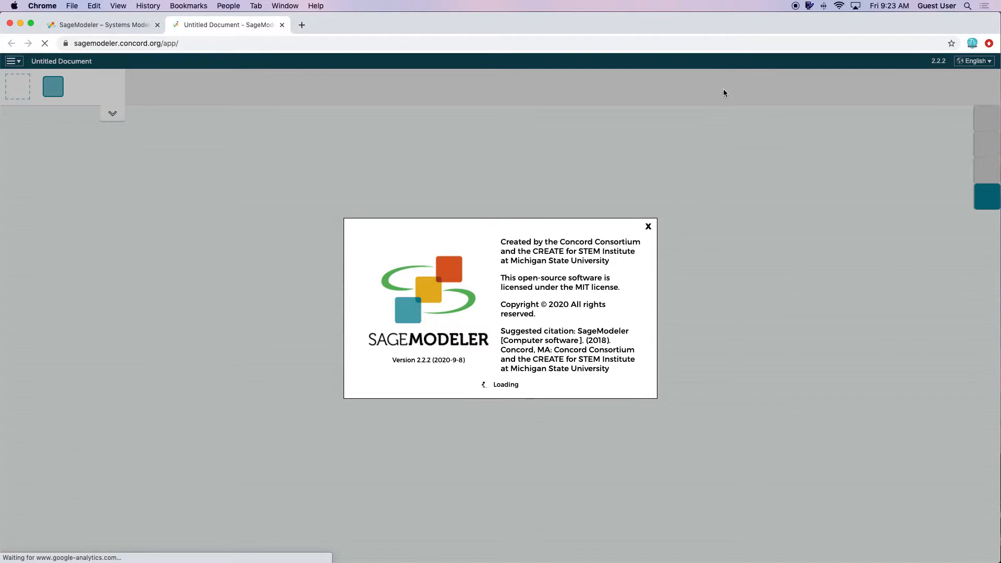
{"action": "left_click", "coordinate": [648, 227]}
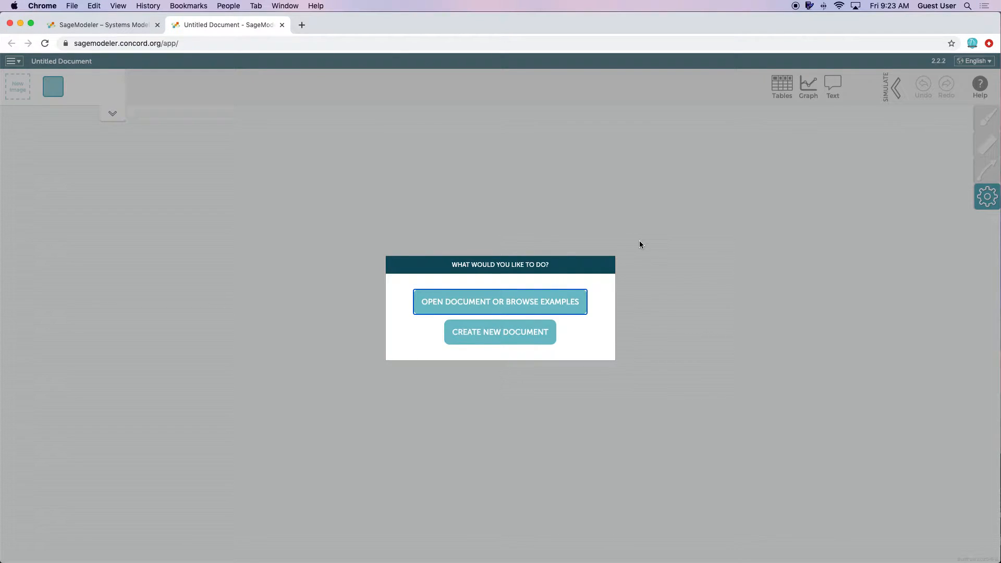
{"action": "left_click", "coordinate": [509, 341]}
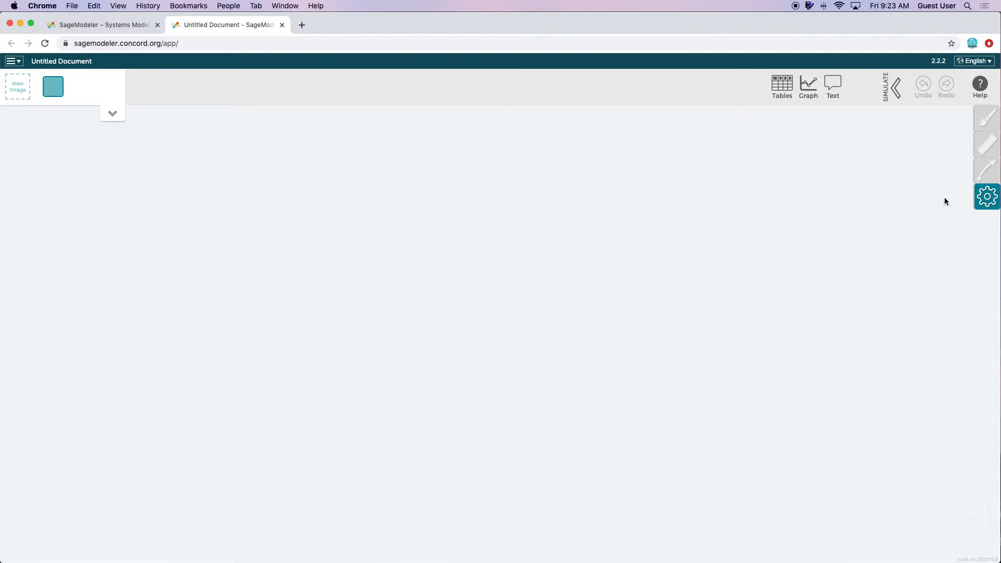
Search for new images with the term "Study" and add the picture of a child studying at a desk.
{"action": "left_click", "coordinate": [20, 92]}
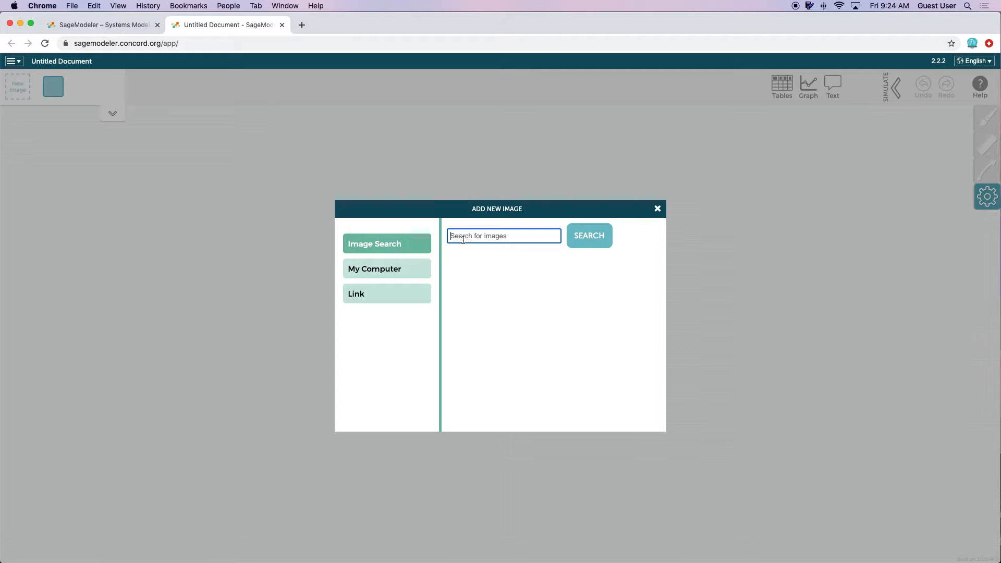
{"action": "type", "text": "Study"}
{"action": "left_click", "coordinate": [592, 240]}
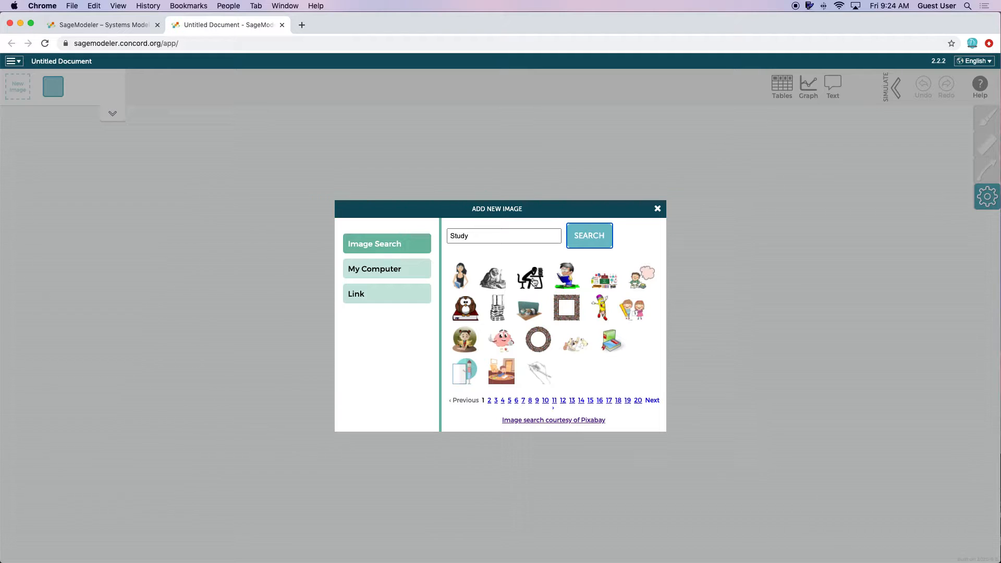
{"action": "left_click", "coordinate": [500, 379]}
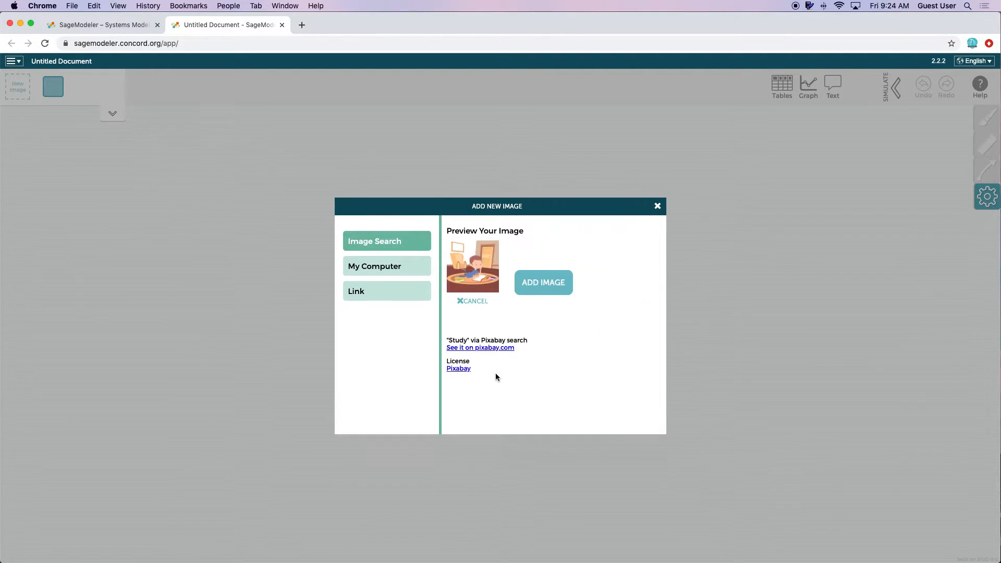
{"action": "left_click", "coordinate": [544, 282]}
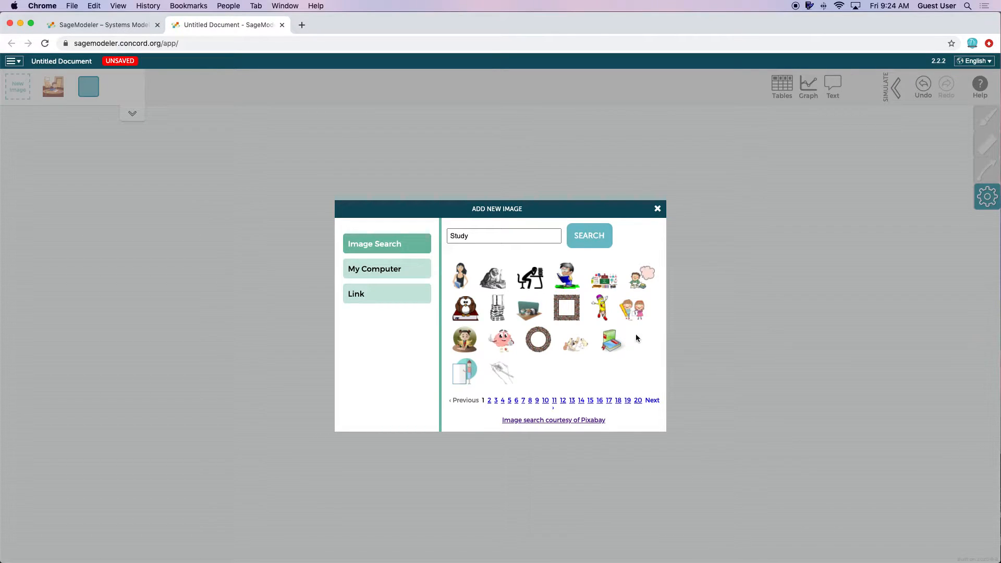
Replace the image search term with "Video" and run the search.
{"action": "left_click", "coordinate": [485, 236]}
{"action": "type", "text": "Rewatch video"}
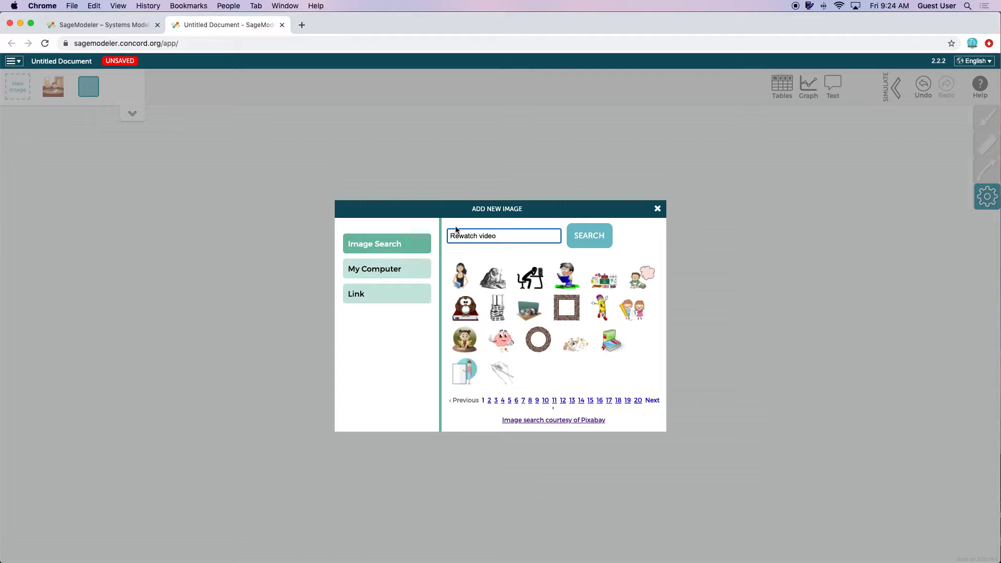
{"action": "key", "text": "BackSpace"}
{"action": "key", "text": "BackSpace"}
{"action": "key", "text": "BackSpace"}
{"action": "key", "text": "BackSpace"}
{"action": "key", "text": "BackSpace"}
{"action": "key", "text": "BackSpace"}
{"action": "key", "text": "BackSpace"}
{"action": "key", "text": "BackSpace"}
{"action": "key", "text": "BackSpace"}
{"action": "key", "text": "BackSpace"}
{"action": "key", "text": "BackSpace"}
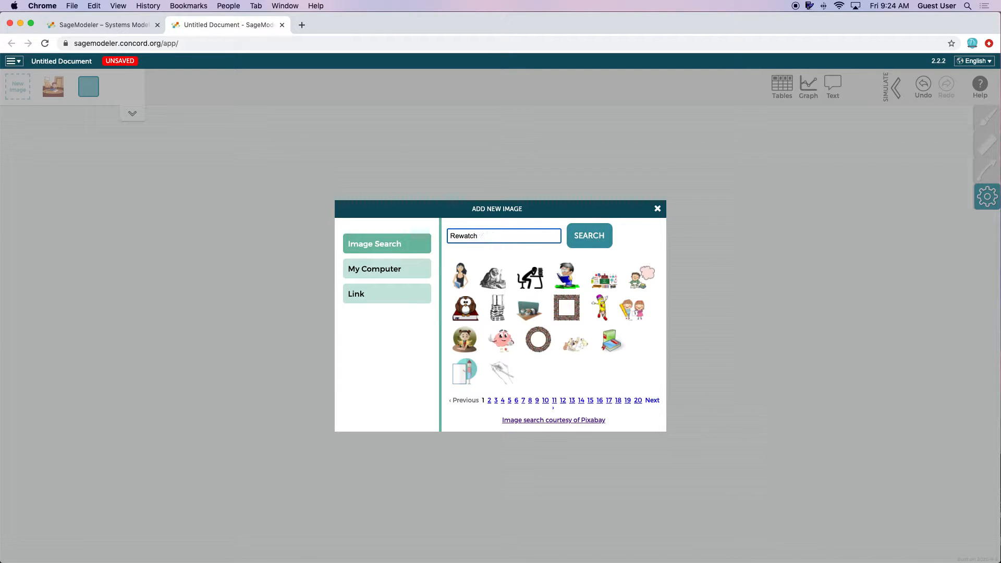
{"action": "key", "text": "BackSpace"}
{"action": "key", "text": "BackSpace"}
{"action": "type", "text": "Video"}
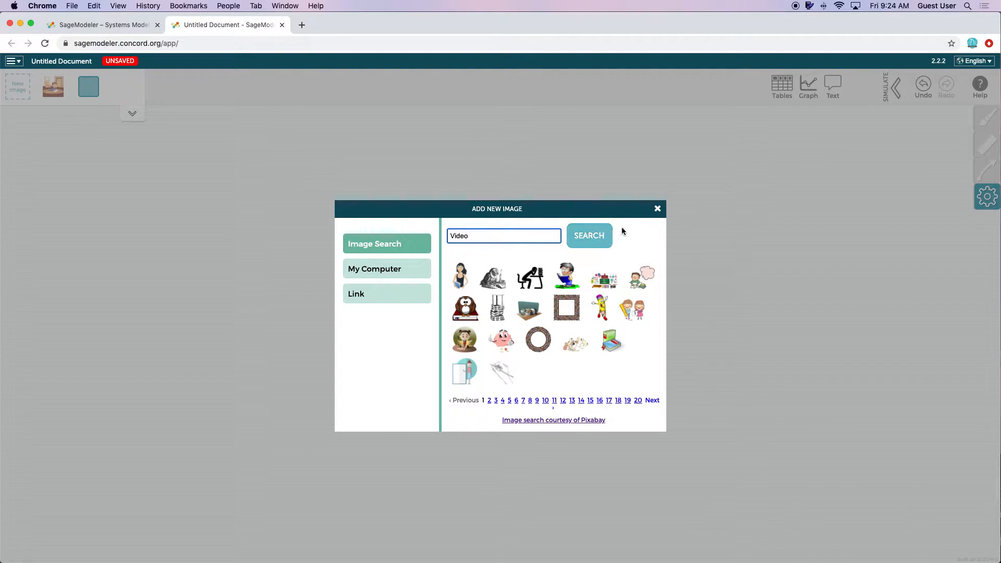
{"action": "left_click", "coordinate": [607, 232]}
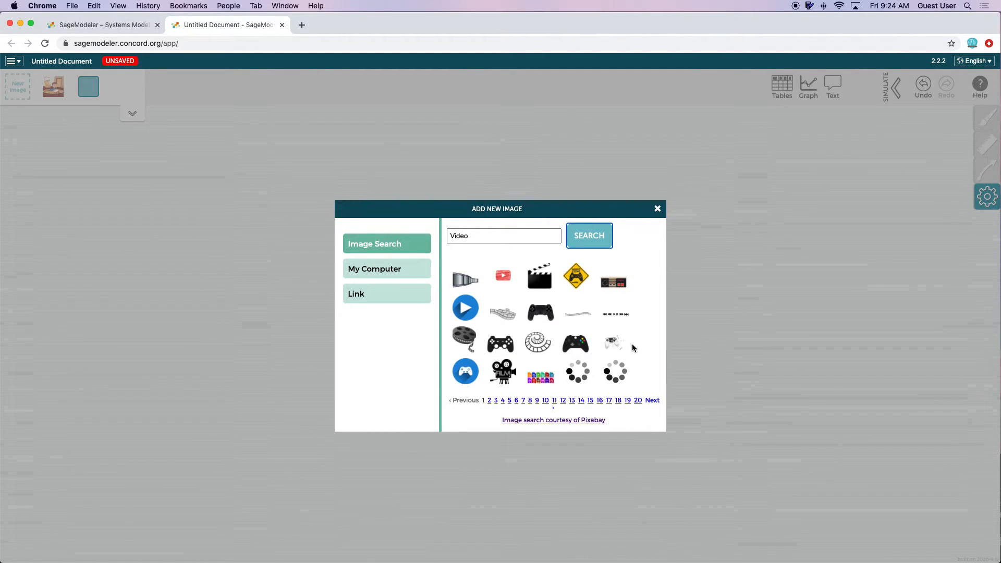
Preview the film camera picture, return to the results, and add the YouTube logo image instead.
{"action": "left_click", "coordinate": [500, 370]}
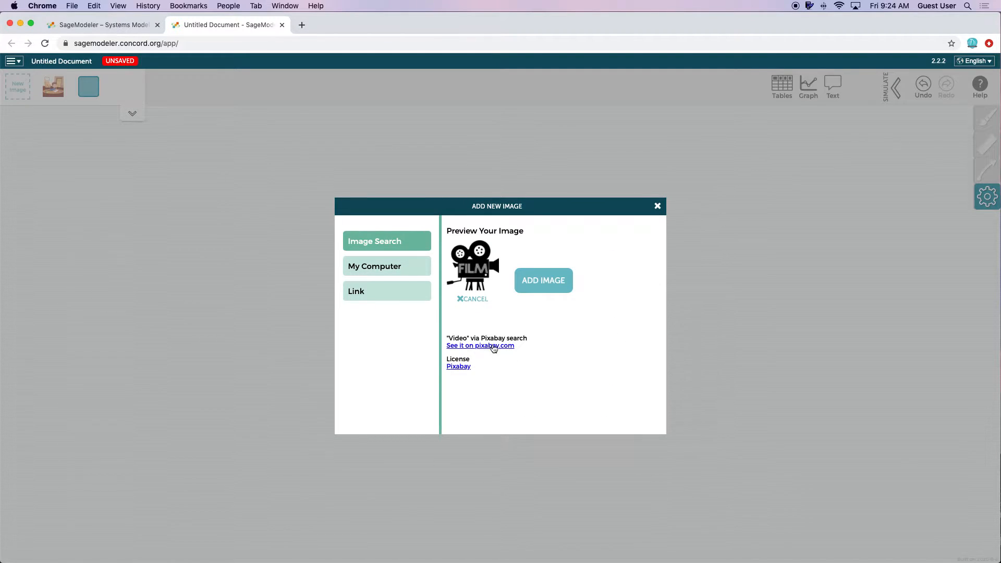
{"action": "left_click", "coordinate": [394, 247]}
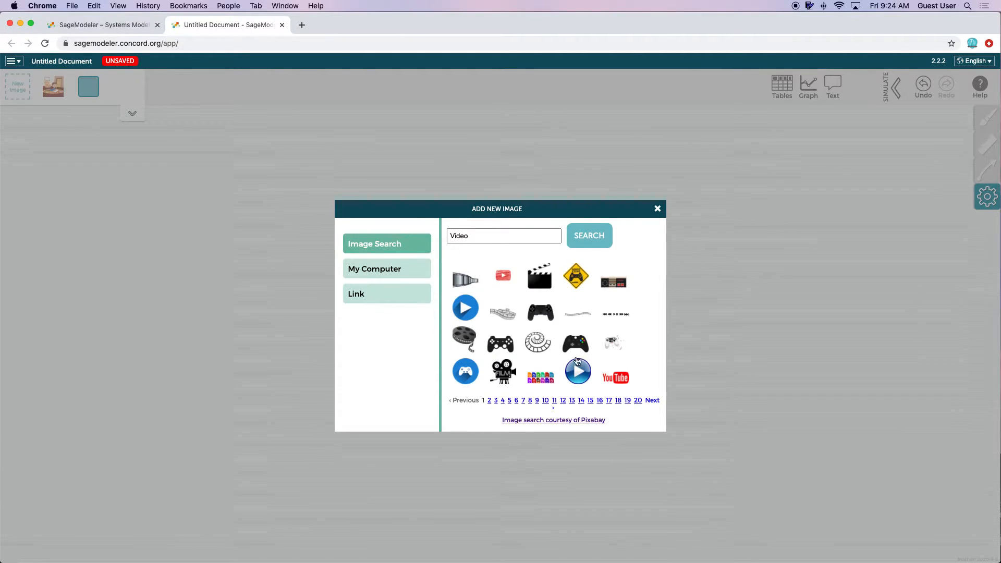
{"action": "left_click", "coordinate": [620, 372]}
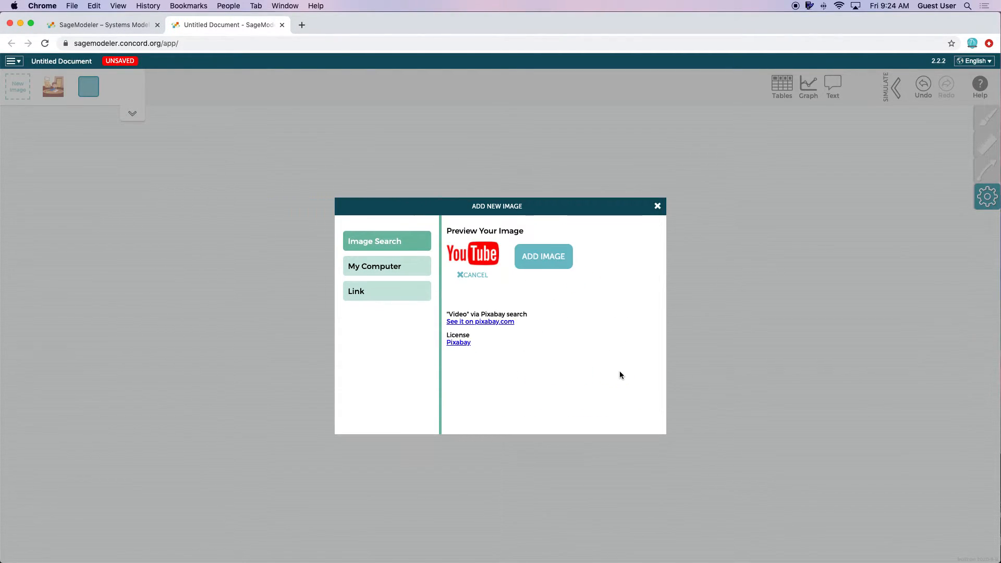
{"action": "left_click", "coordinate": [553, 258]}
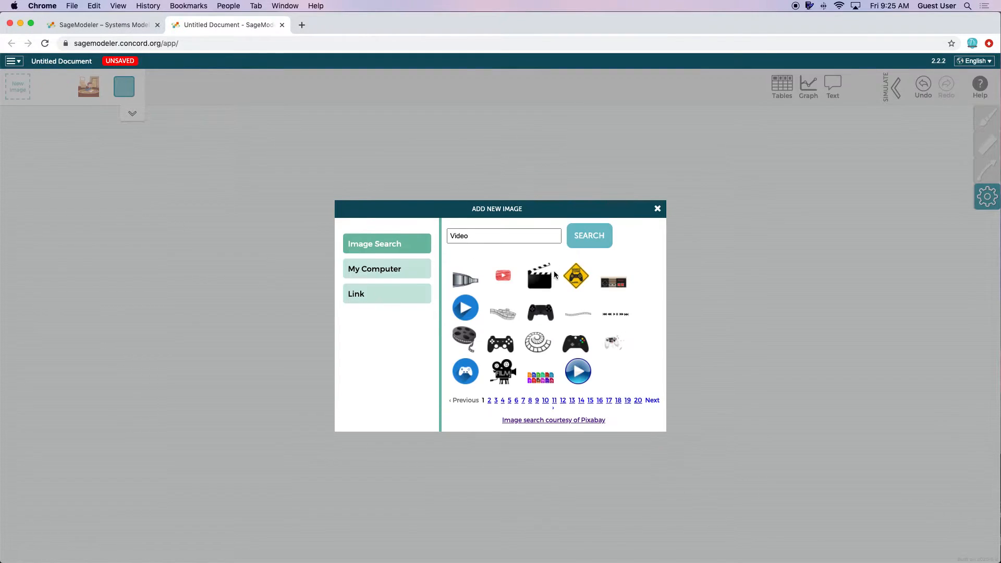
Search for "book" images and add the cartoon book character wearing glasses.
{"action": "left_click_drag", "start_coordinate": [491, 233], "coordinate": [439, 240]}
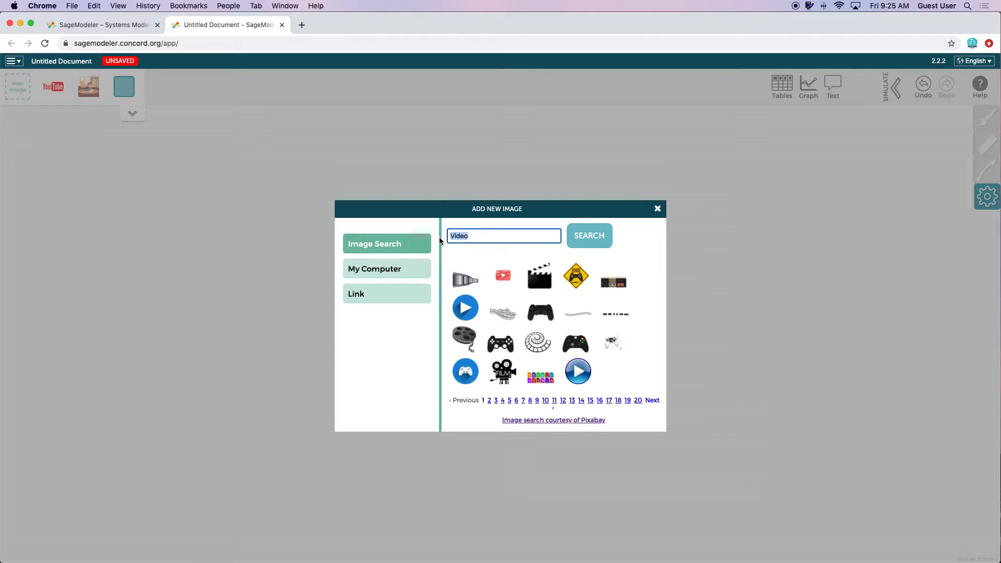
{"action": "key", "text": "BackSpace"}
{"action": "key", "text": "BackSpace"}
{"action": "type", "text": "book"}
{"action": "key", "text": "Return"}
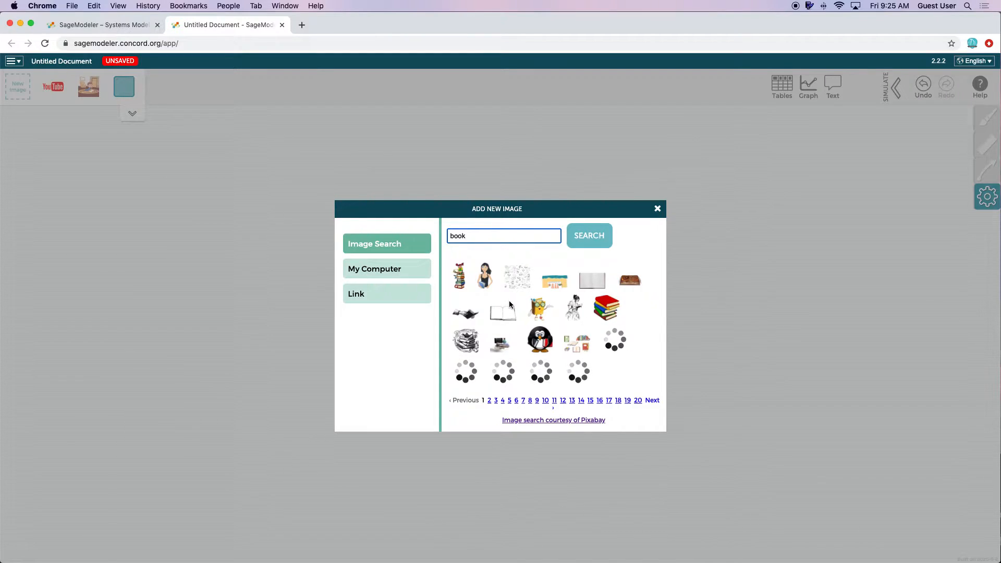
{"action": "left_click", "coordinate": [541, 312]}
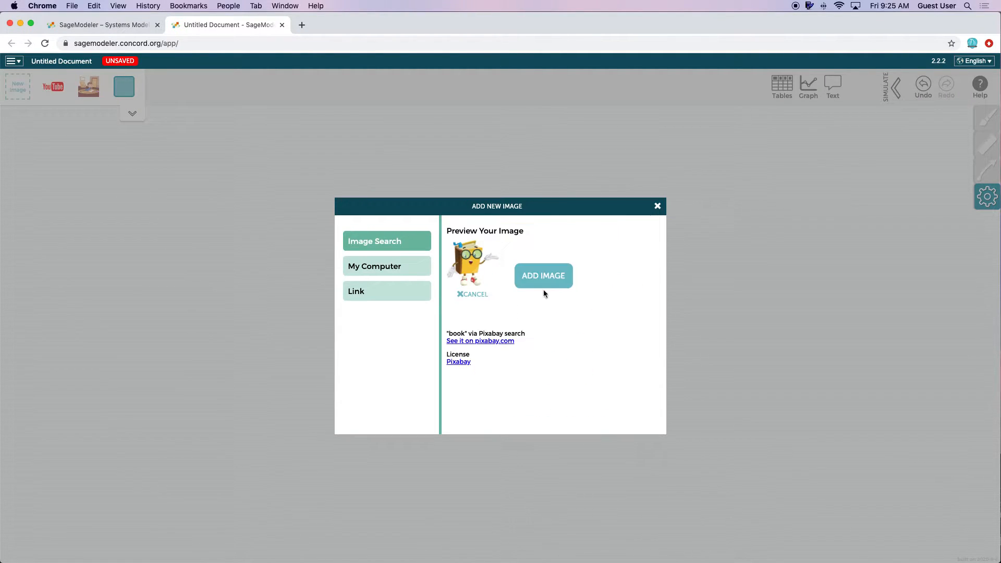
{"action": "left_click", "coordinate": [540, 275]}
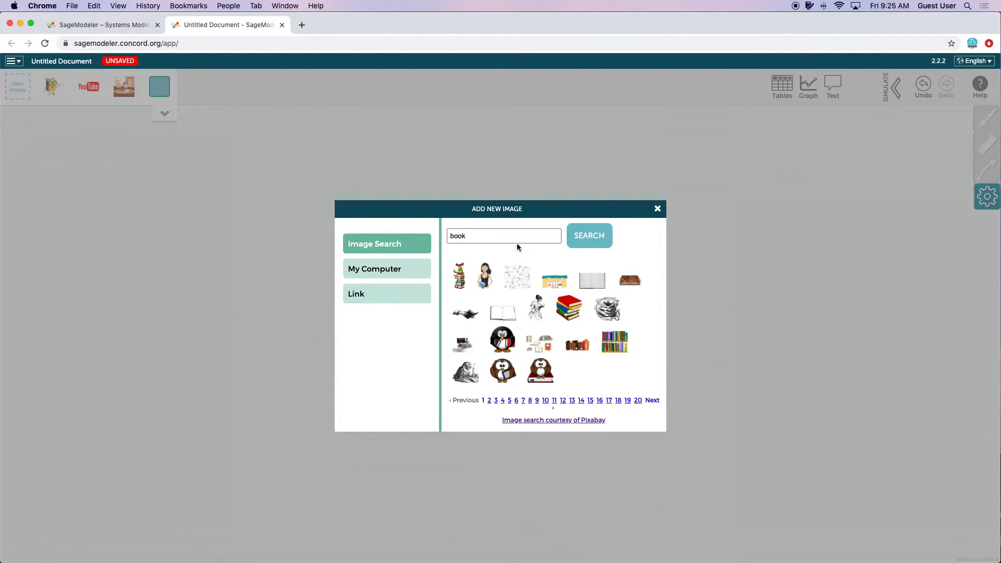
Search for "games" images and add the rectangular retro game controller picture.
{"action": "left_click_drag", "start_coordinate": [497, 236], "coordinate": [448, 234]}
{"action": "type", "text": "games"}
{"action": "key", "text": "Return"}
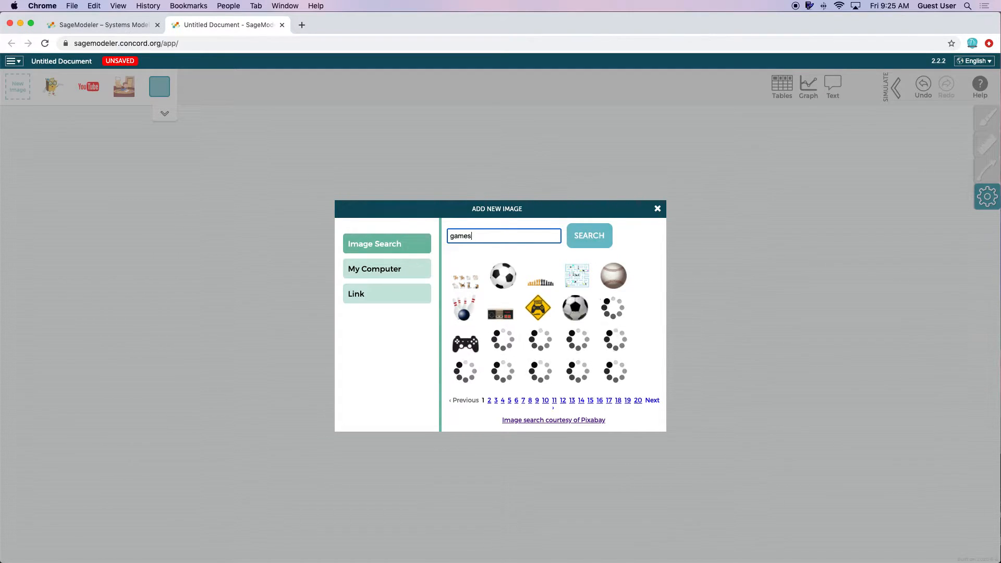
{"action": "left_click", "coordinate": [500, 313]}
{"action": "left_click", "coordinate": [554, 264]}
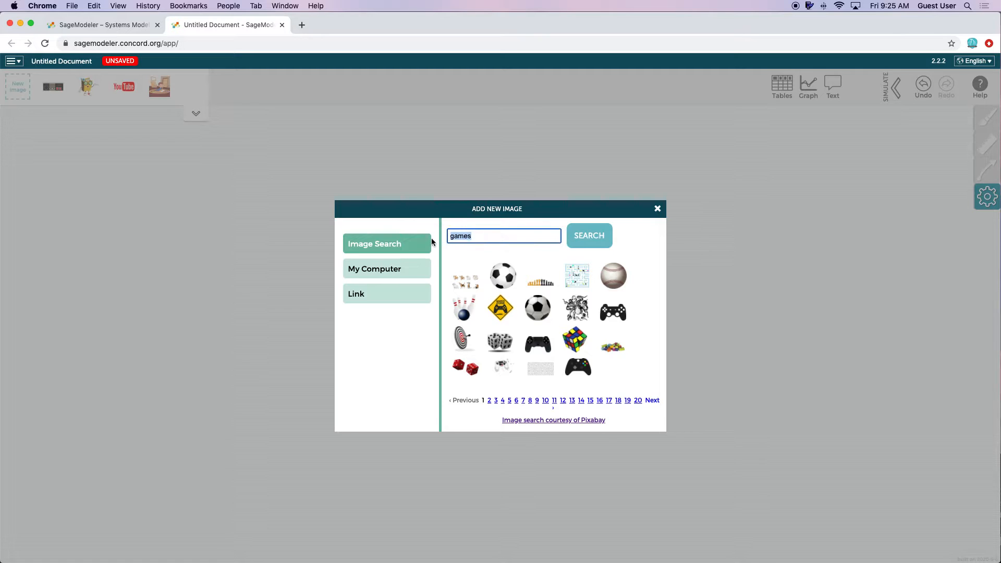
Search for "sports" images, add the baseball picture, and close the image search.
{"action": "type", "text": "sports"}
{"action": "left_click", "coordinate": [600, 237]}
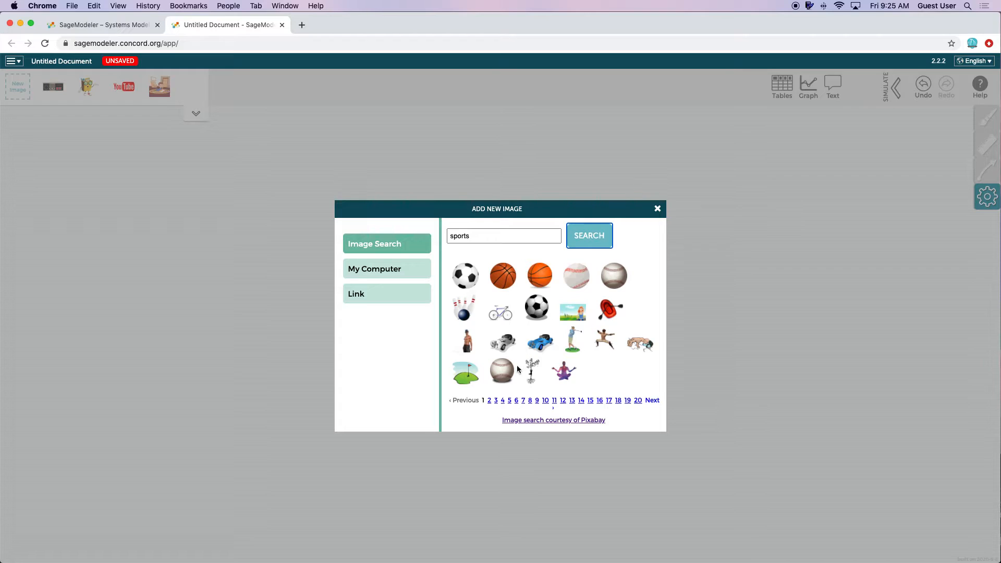
{"action": "left_click", "coordinate": [505, 373]}
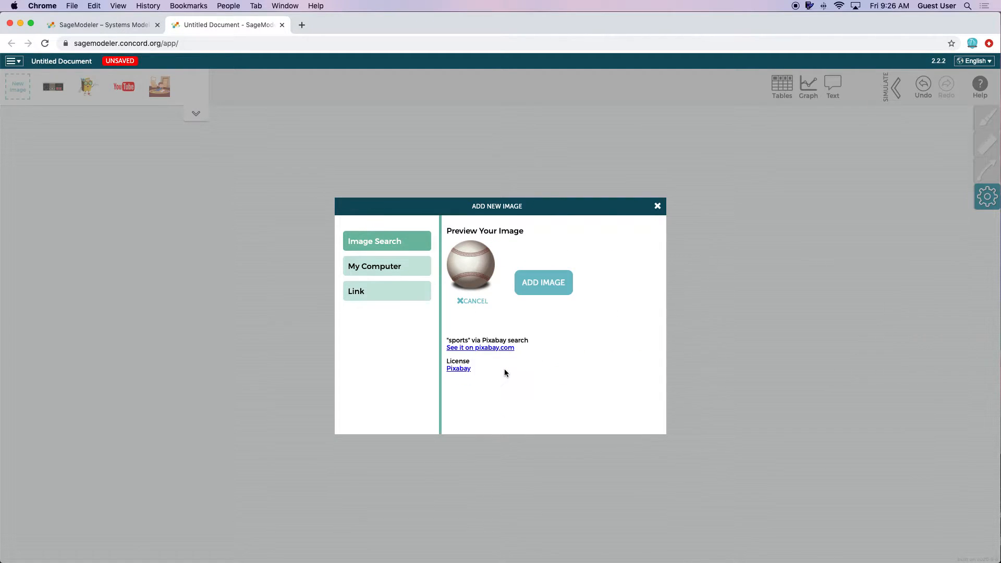
{"action": "left_click", "coordinate": [540, 283]}
{"action": "left_click_drag", "start_coordinate": [510, 236], "coordinate": [440, 240]}
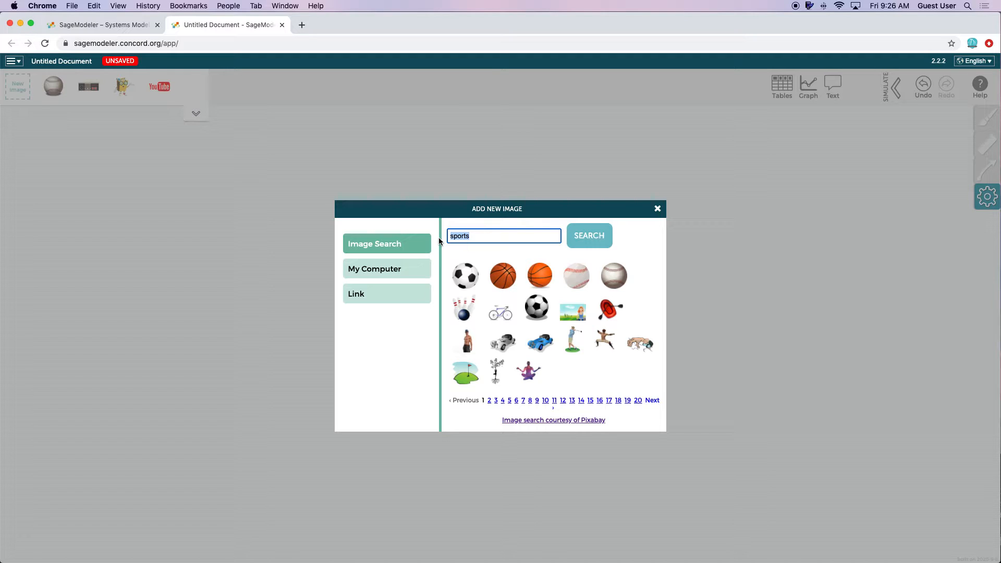
{"action": "left_click", "coordinate": [654, 215]}
{"action": "left_click", "coordinate": [658, 209]}
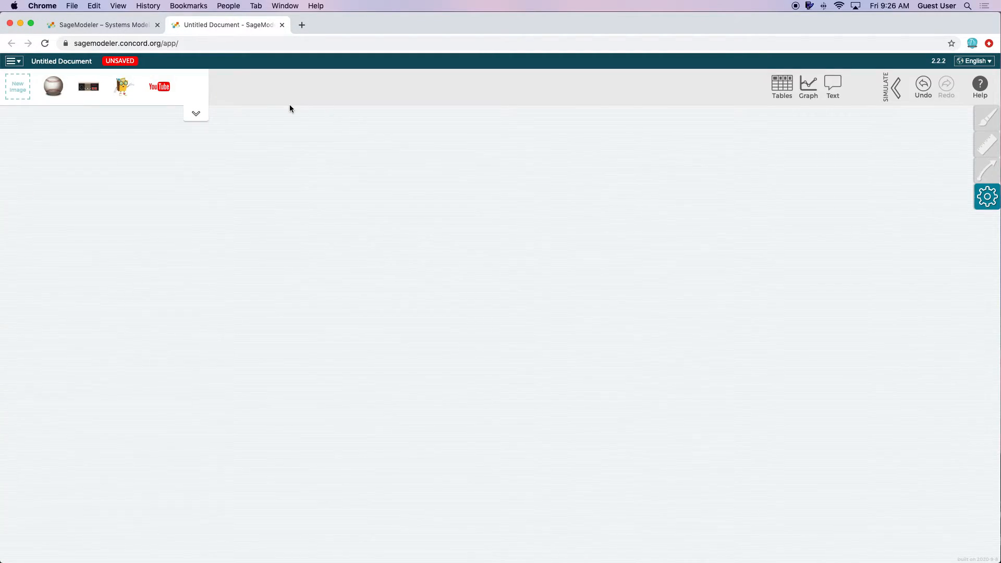
Expand the image palette, place the study picture on the canvas, and name the variable "Studying for Tests".
{"action": "double_click", "coordinate": [197, 115]}
{"action": "left_click", "coordinate": [197, 115]}
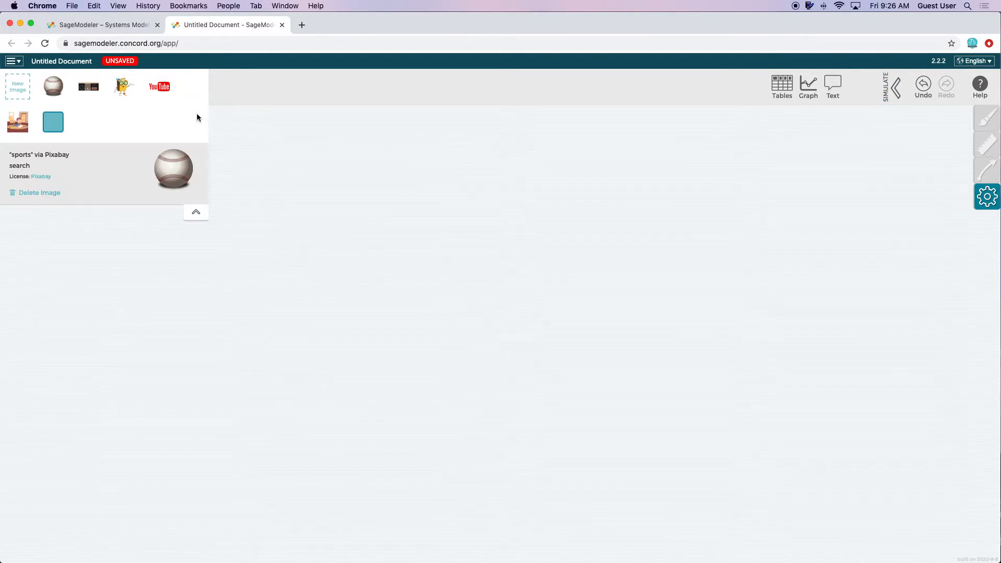
{"action": "left_click_drag", "start_coordinate": [18, 127], "coordinate": [206, 253]}
{"action": "left_click_drag", "start_coordinate": [279, 254], "coordinate": [279, 253]}
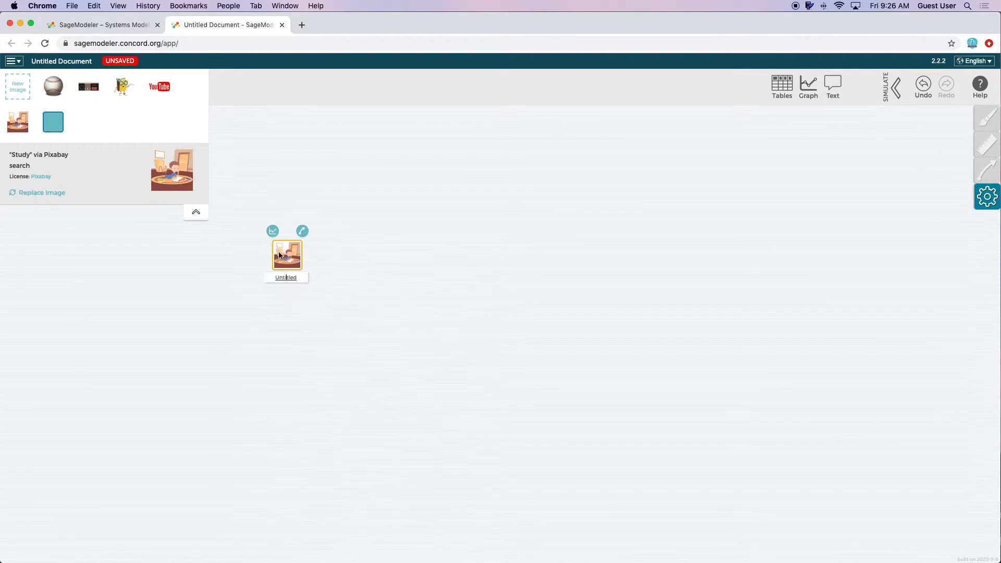
{"action": "left_click", "coordinate": [299, 282]}
{"action": "type", "text": "studying for Tests"}
{"action": "key", "text": "Return"}
Place the YouTube logo below Studying for Tests and name the variable "Rewatching Videos".
{"action": "left_click_drag", "start_coordinate": [163, 85], "coordinate": [283, 296]}
{"action": "type", "text": "Re"}
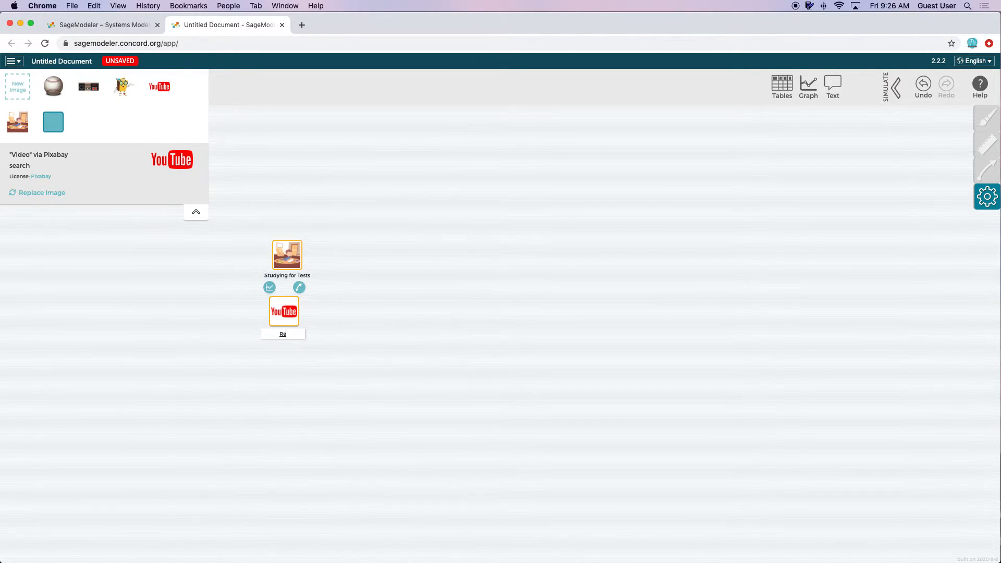
{"action": "type", "text": "ward watching Videos"}
{"action": "key", "text": "Return"}
Place the book character below Rewatching Videos and name the variable "Reading Class Materials".
{"action": "left_click_drag", "start_coordinate": [122, 88], "coordinate": [282, 394]}
{"action": "type", "text": "Read"}
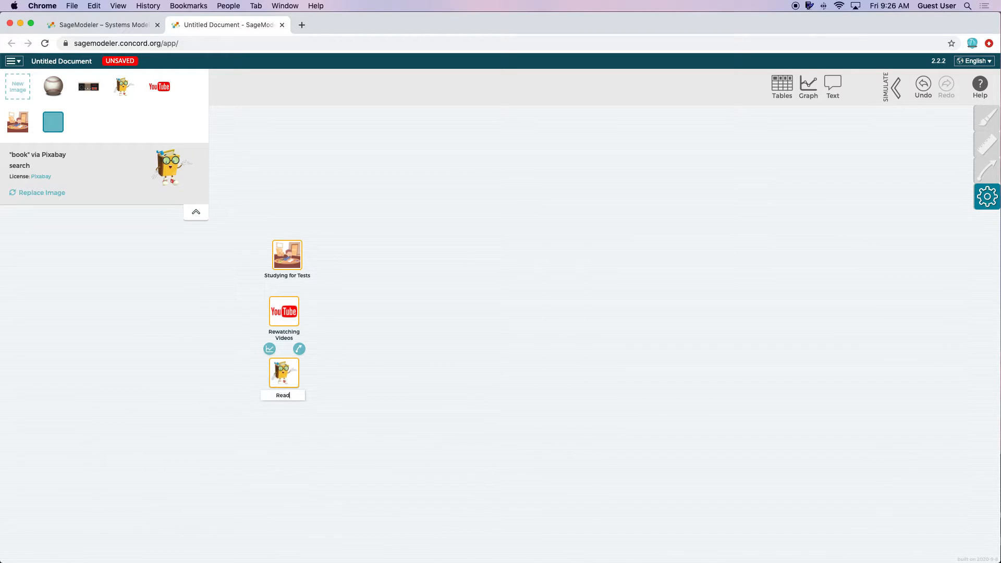
{"action": "type", "text": "ing Class Materials"}
{"action": "key", "text": "Return"}
{"action": "left_click", "coordinate": [233, 268]}
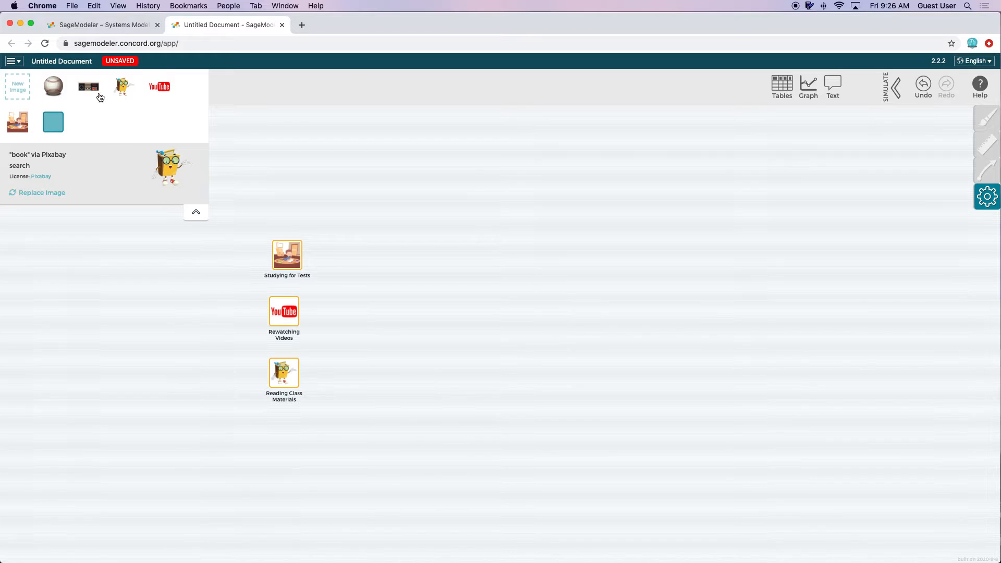
Place the game controller picture above Studying for Tests and name the variable "Playing Video Games".
{"action": "left_click_drag", "start_coordinate": [89, 87], "coordinate": [274, 176]}
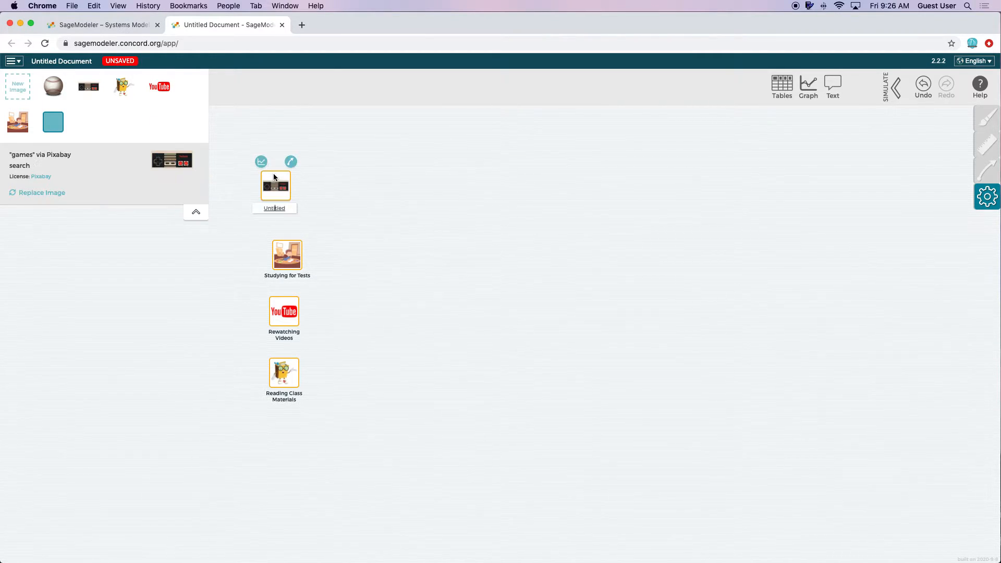
{"action": "type", "text": "Playing Video"}
{"action": "type", "text": " Game"}
{"action": "type", "text": "s"}
{"action": "key", "text": "Return"}
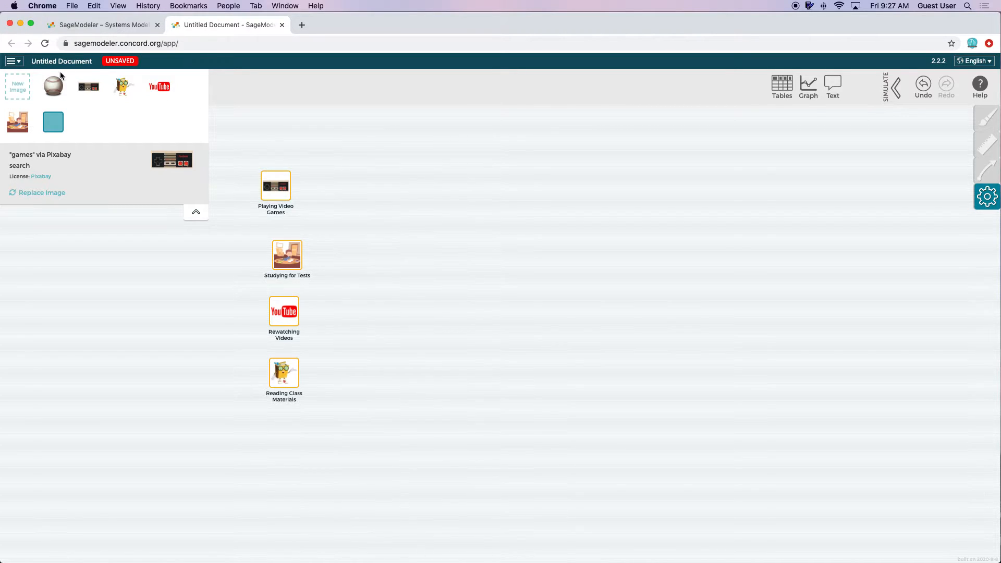
Place the baseball picture below Reading Class Materials and name the variable "Sports".
{"action": "left_click_drag", "start_coordinate": [55, 85], "coordinate": [271, 440]}
{"action": "type", "text": "Sports"}
{"action": "key", "text": "Return"}
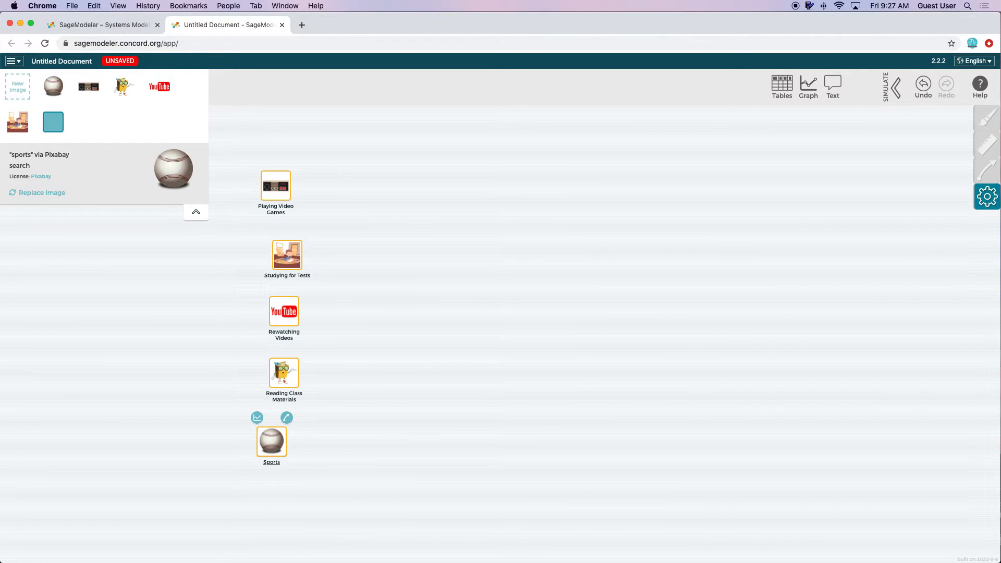
Start adding a new image and search for "Getting Good Grades".
{"action": "left_click", "coordinate": [14, 91]}
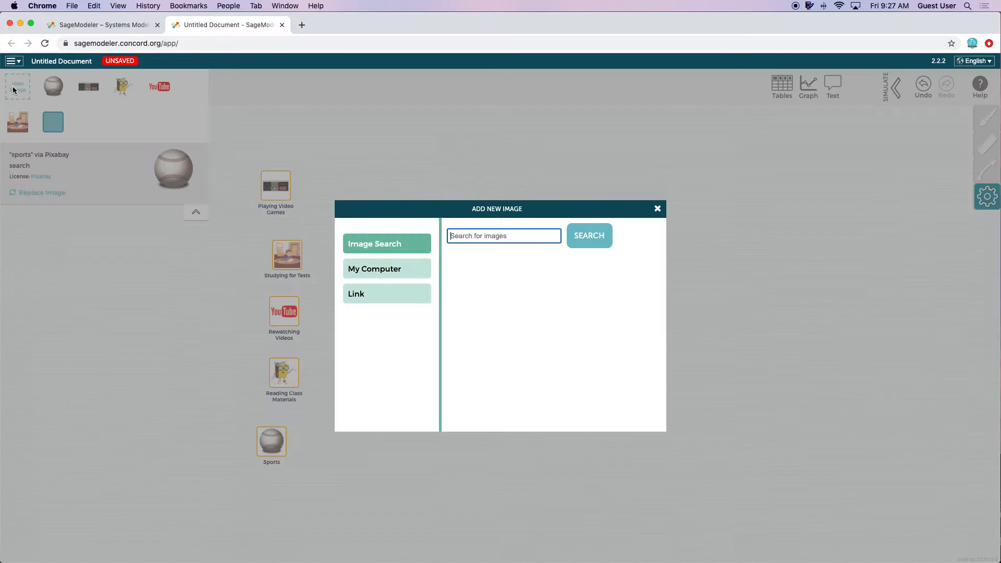
{"action": "type", "text": "Getting Good Grades"}
{"action": "key", "text": "Return"}
Replace the image search term with "Academics" and add the picture of the owl on a book.
{"action": "left_click_drag", "start_coordinate": [516, 237], "coordinate": [435, 241]}
{"action": "type", "text": "Goal"}
{"action": "key", "text": "BackSpace"}
{"action": "key", "text": "BackSpace"}
{"action": "key", "text": "BackSpace"}
{"action": "key", "text": "BackSpace"}
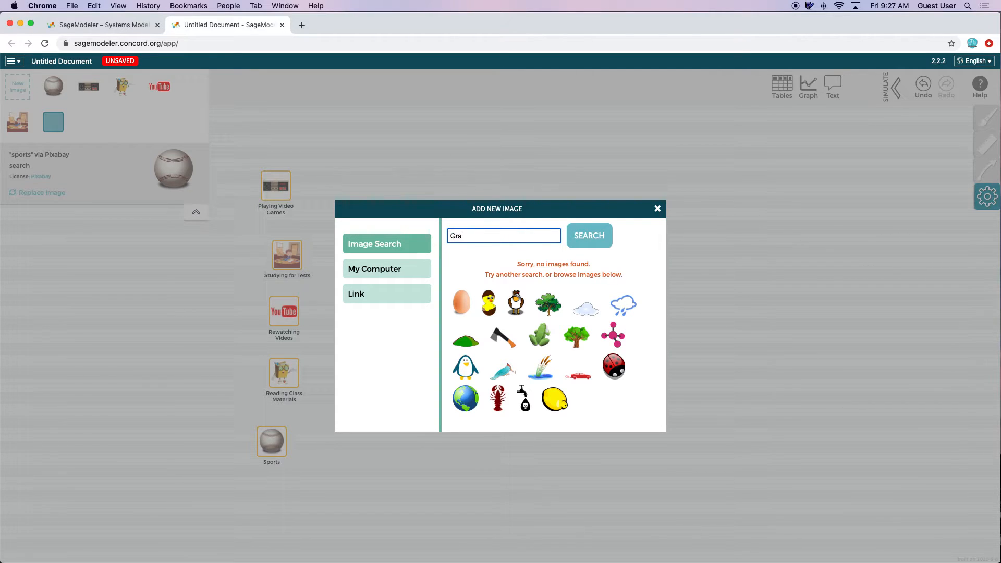
{"action": "type", "text": "Adademics"}
{"action": "key", "text": "Return"}
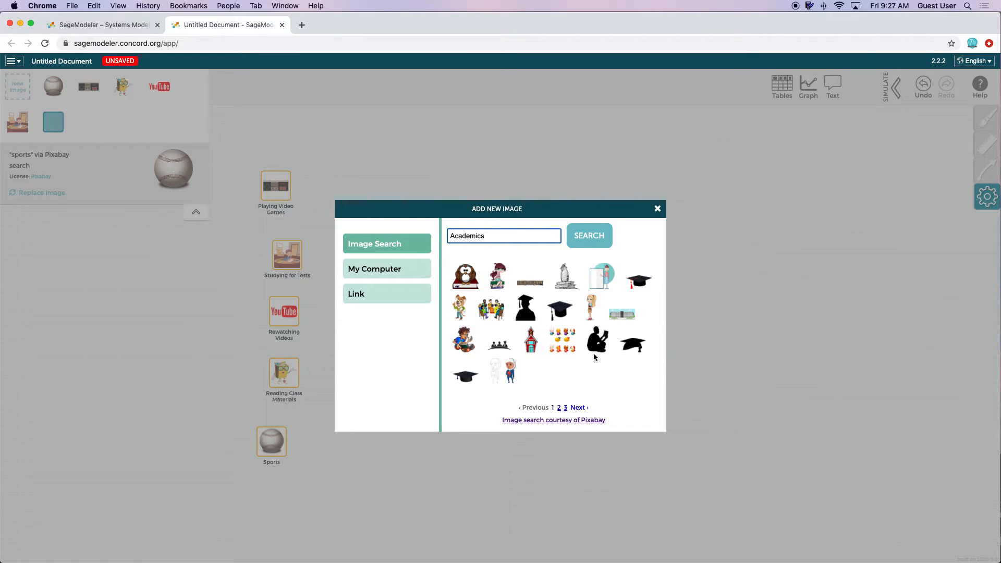
{"action": "left_click", "coordinate": [471, 278]}
{"action": "left_click", "coordinate": [545, 273]}
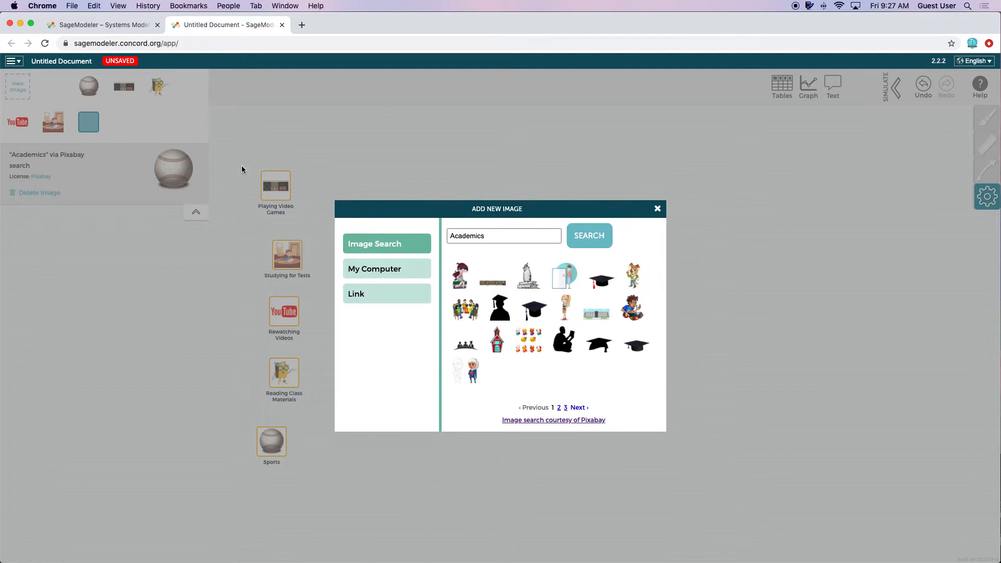
Search for "Sleep" images, add the sleeping cat drawing, and close the image search.
{"action": "left_click_drag", "start_coordinate": [536, 240], "coordinate": [448, 230]}
{"action": "type", "text": "Sleep"}
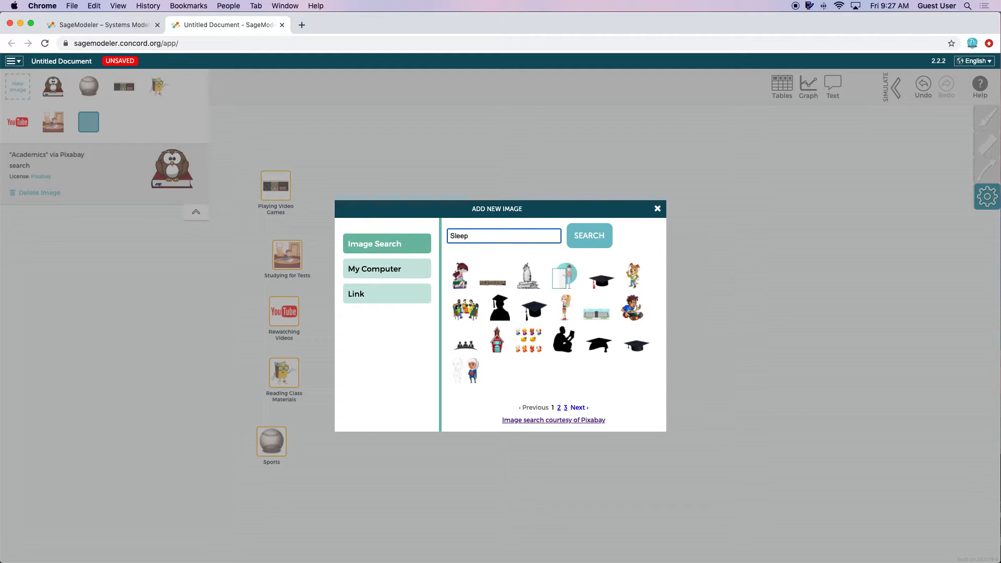
{"action": "key", "text": "Return"}
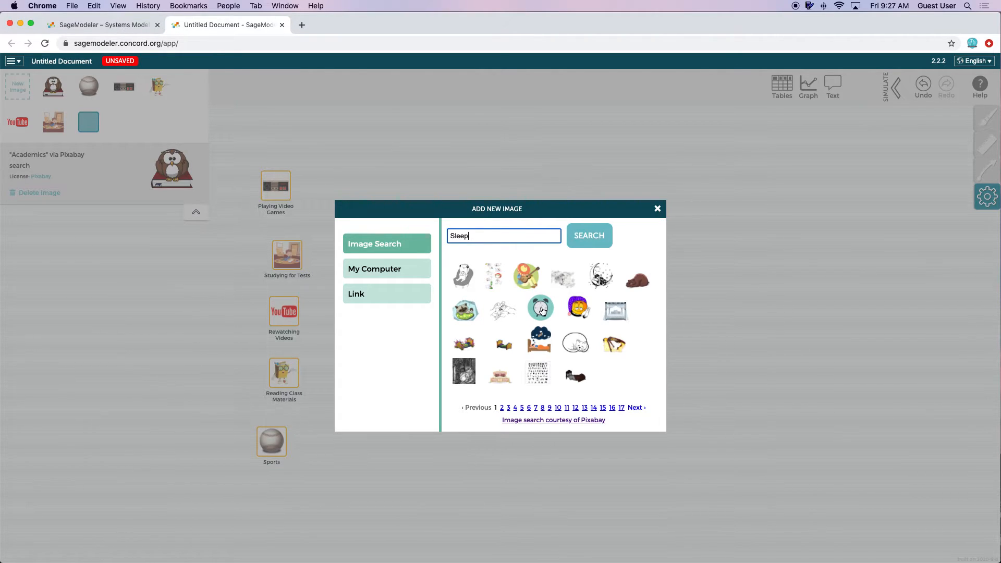
{"action": "left_click", "coordinate": [585, 343]}
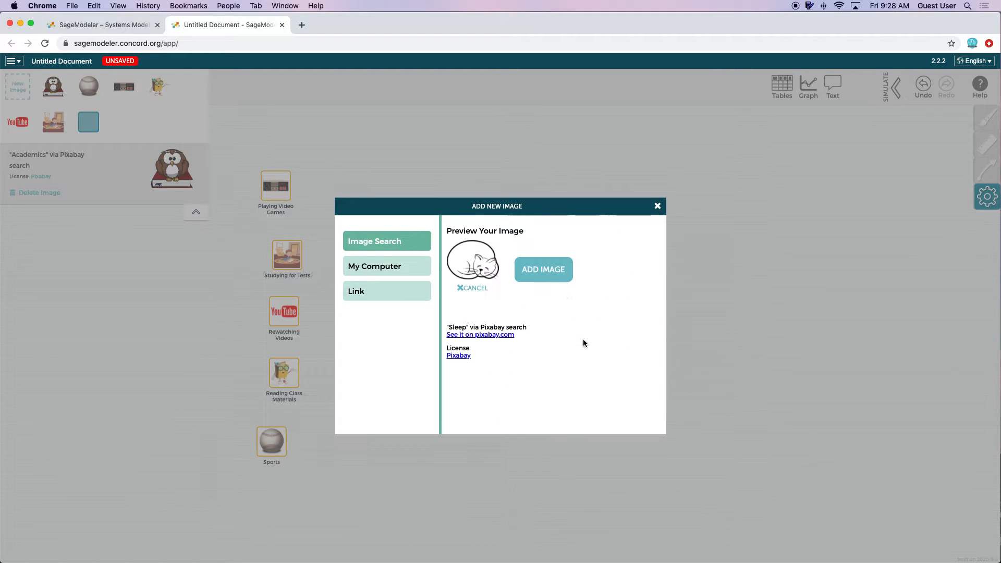
{"action": "left_click", "coordinate": [544, 269]}
{"action": "left_click", "coordinate": [658, 209]}
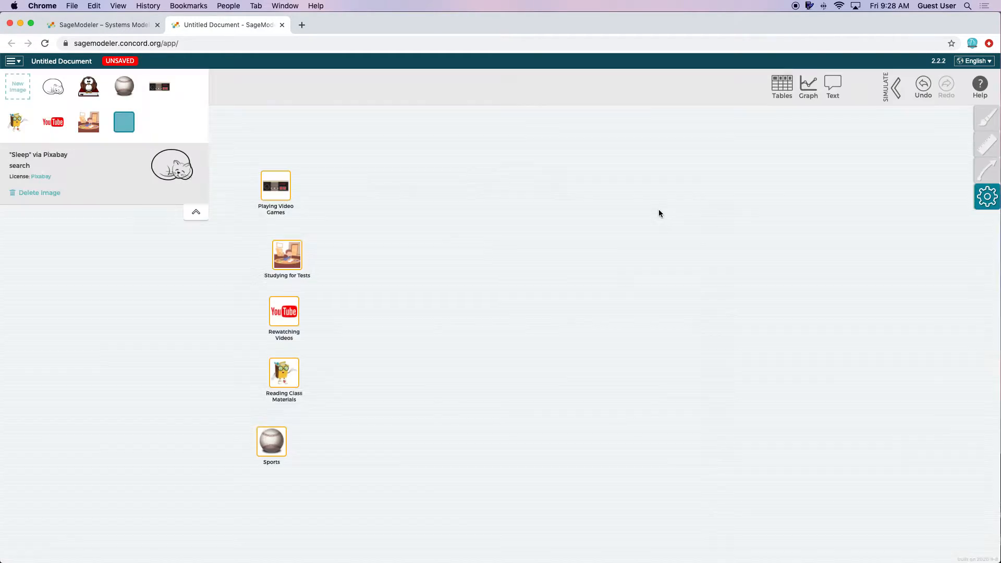
Place the owl picture on the canvas beside the column of variables and name it "Get Good Grades".
{"action": "left_click_drag", "start_coordinate": [124, 122], "coordinate": [415, 202]}
{"action": "type", "text": "det Good Grades"}
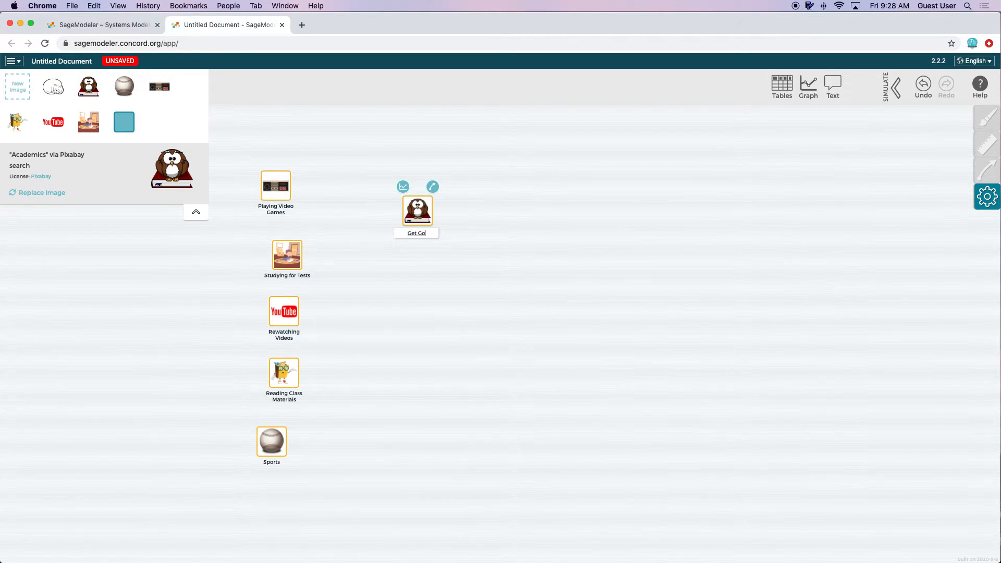
{"action": "key", "text": "Return"}
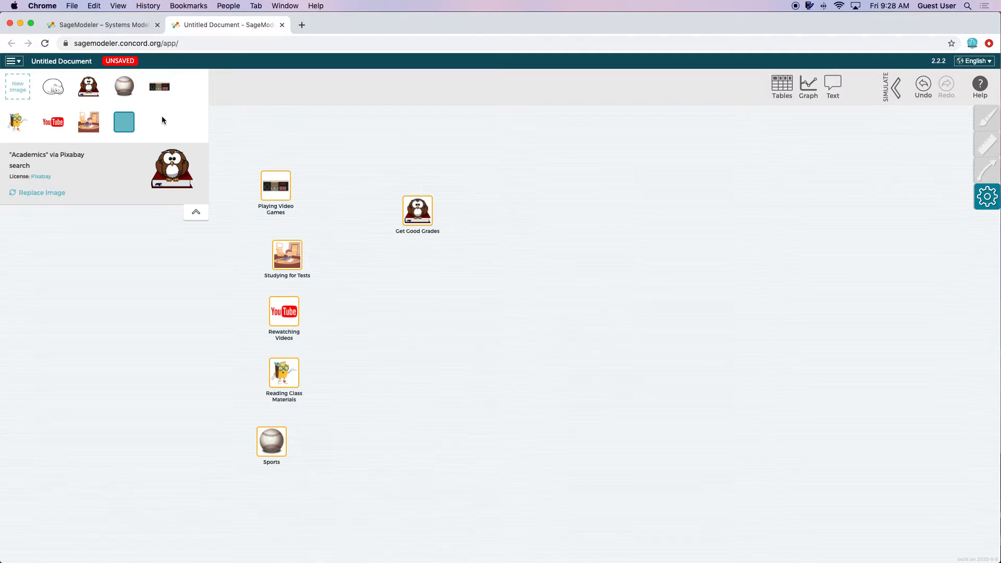
Place the sleeping cat beside Rewatching Videos, name the variable "Get Some Sleep", and collapse the image palette.
{"action": "left_click_drag", "start_coordinate": [54, 90], "coordinate": [156, 312]}
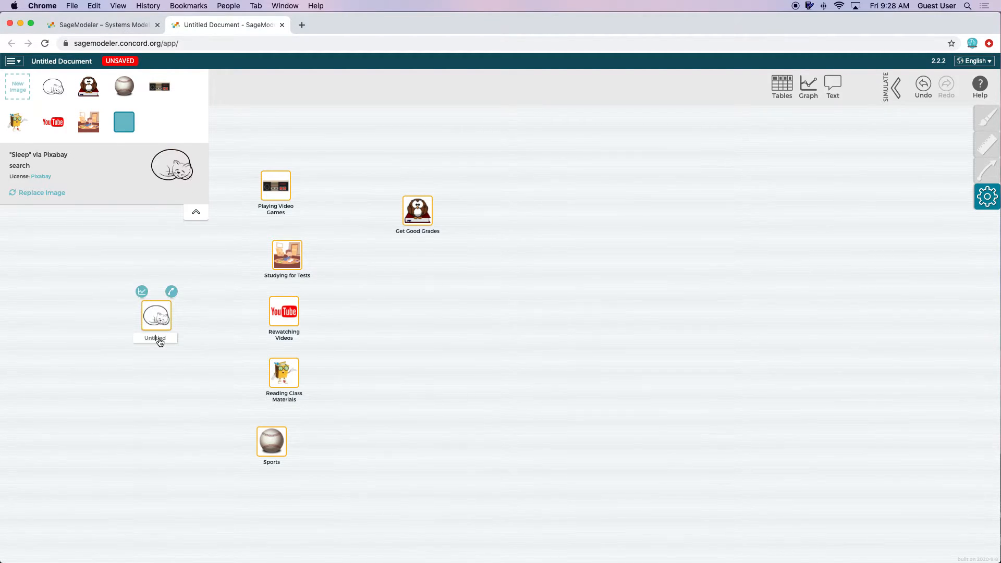
{"action": "type", "text": "Get Some Sleep"}
{"action": "key", "text": "Return"}
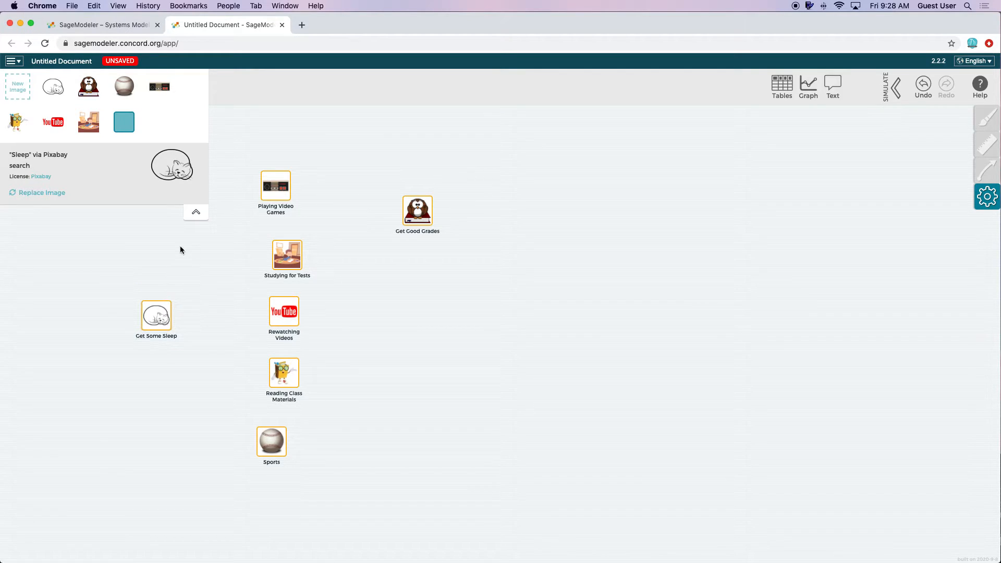
{"action": "left_click", "coordinate": [197, 219]}
Spread Get Good Grades, Studying for Tests and Playing Video Games across the canvas, linking the latter two to Get Good Grades.
{"action": "left_click_drag", "start_coordinate": [418, 208], "coordinate": [683, 314]}
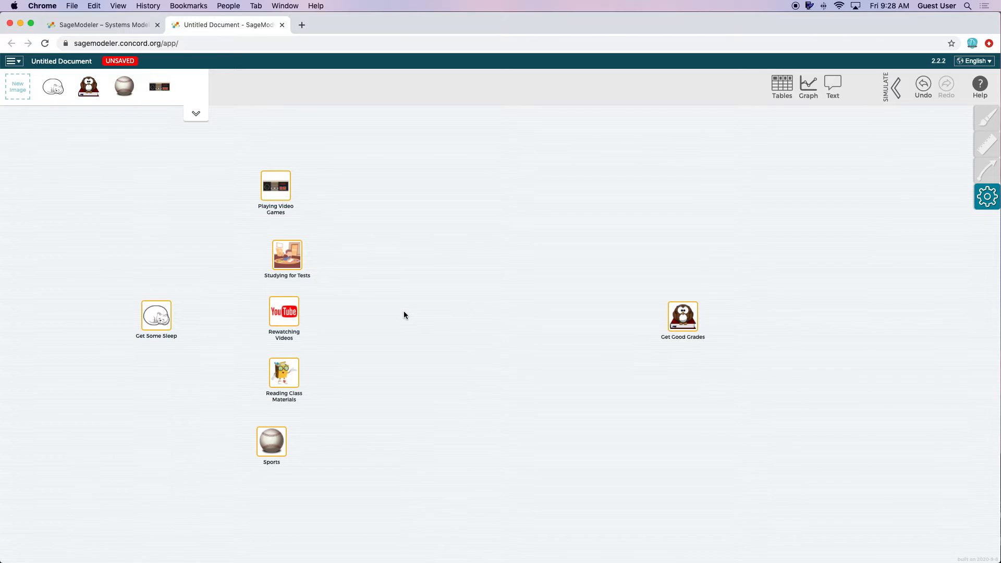
{"action": "left_click_drag", "start_coordinate": [286, 252], "coordinate": [517, 292]}
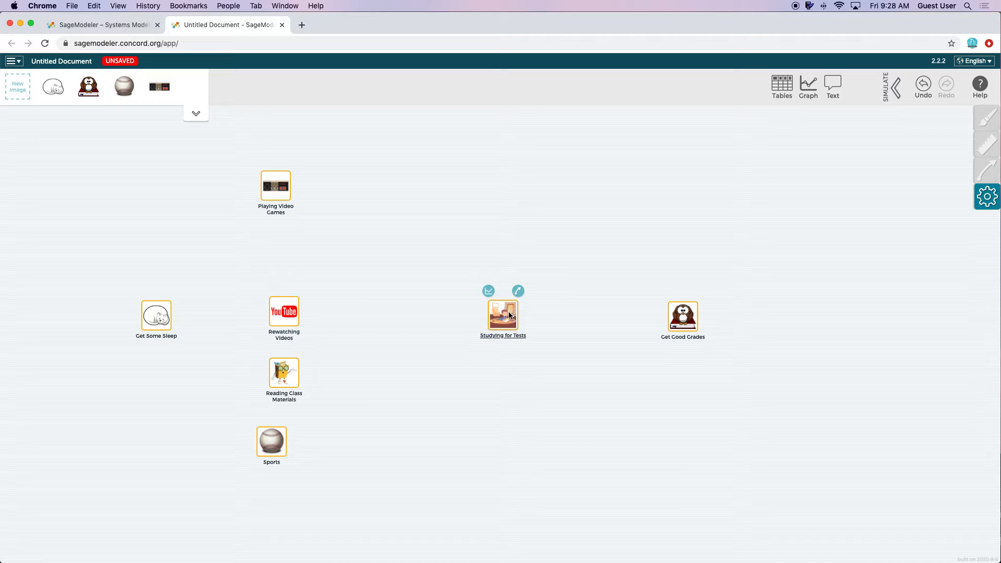
{"action": "left_click_drag", "start_coordinate": [518, 290], "coordinate": [676, 316]}
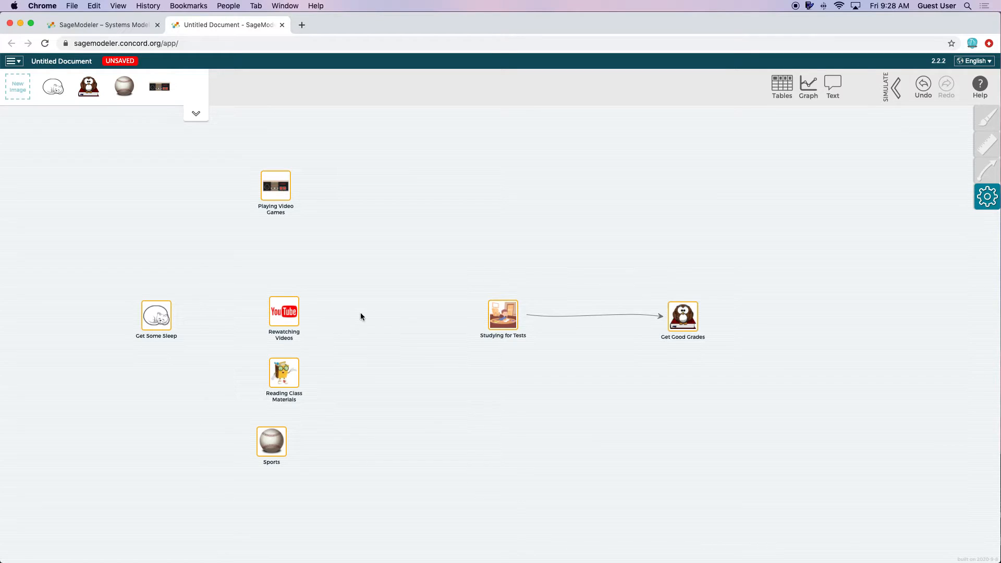
{"action": "mouse_move", "coordinate": [284, 187]}
{"action": "left_click_drag", "start_coordinate": [277, 186], "coordinate": [681, 317]}
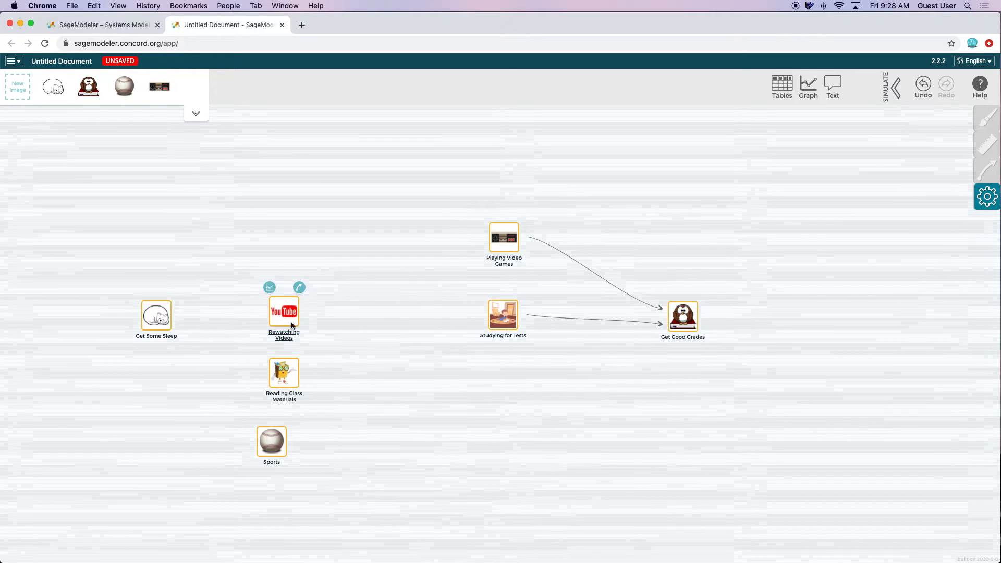
Move Get Some Sleep beside Playing Video Games and draw a link from Playing Video Games to it.
{"action": "left_click_drag", "start_coordinate": [160, 316], "coordinate": [397, 243]}
{"action": "mouse_move", "coordinate": [496, 237]}
{"action": "left_click_drag", "start_coordinate": [520, 214], "coordinate": [403, 232]}
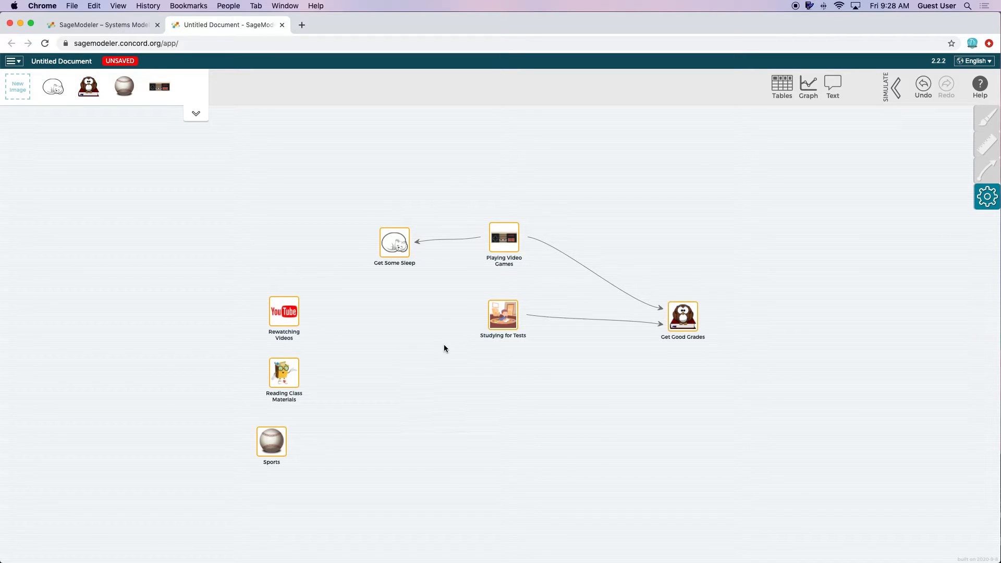
Open the relationship settings of Get Good Grades and view the effect options for Studying for Tests.
{"action": "mouse_move", "coordinate": [687, 320]}
{"action": "left_click", "coordinate": [687, 322]}
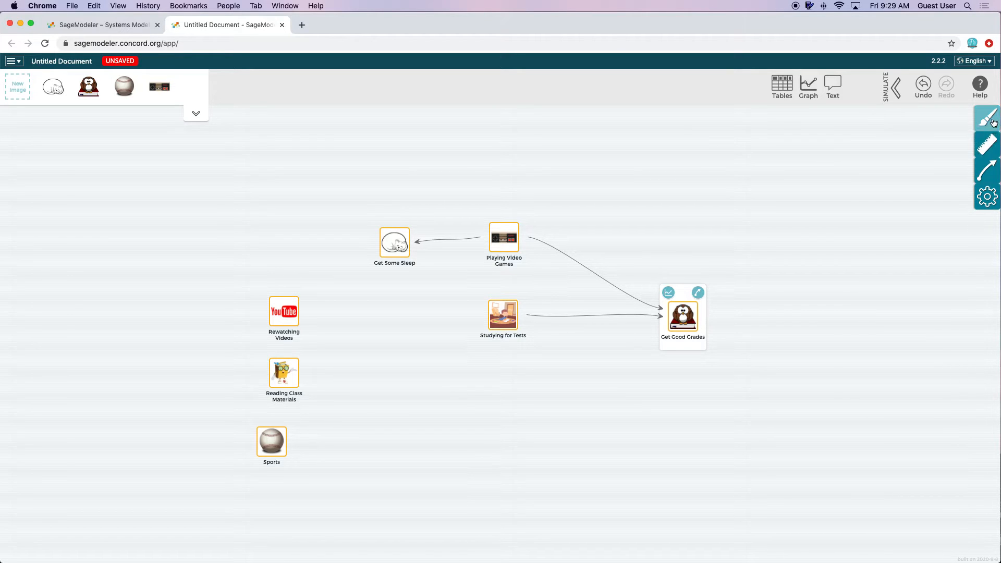
{"action": "left_click", "coordinate": [991, 171]}
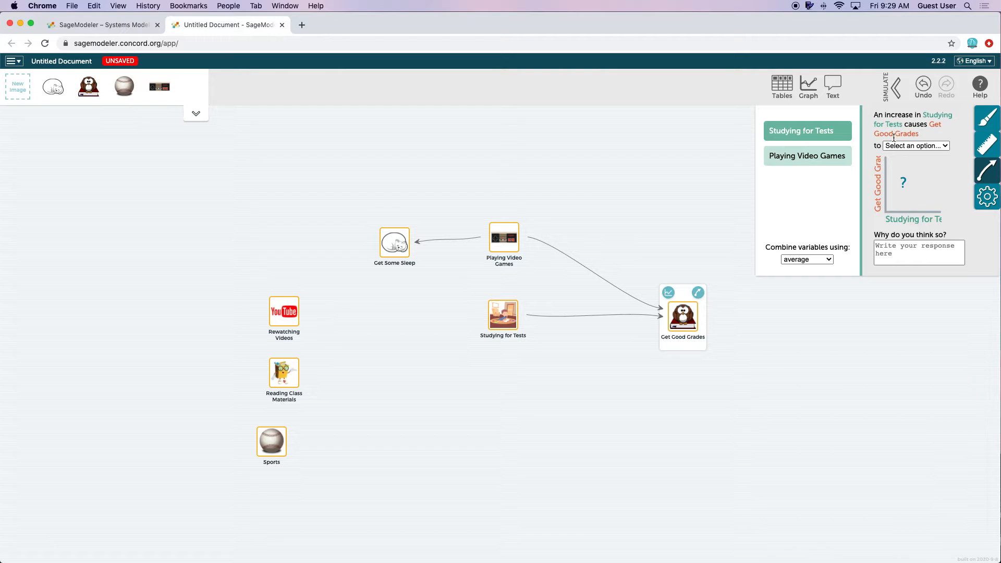
{"action": "left_click", "coordinate": [948, 146]}
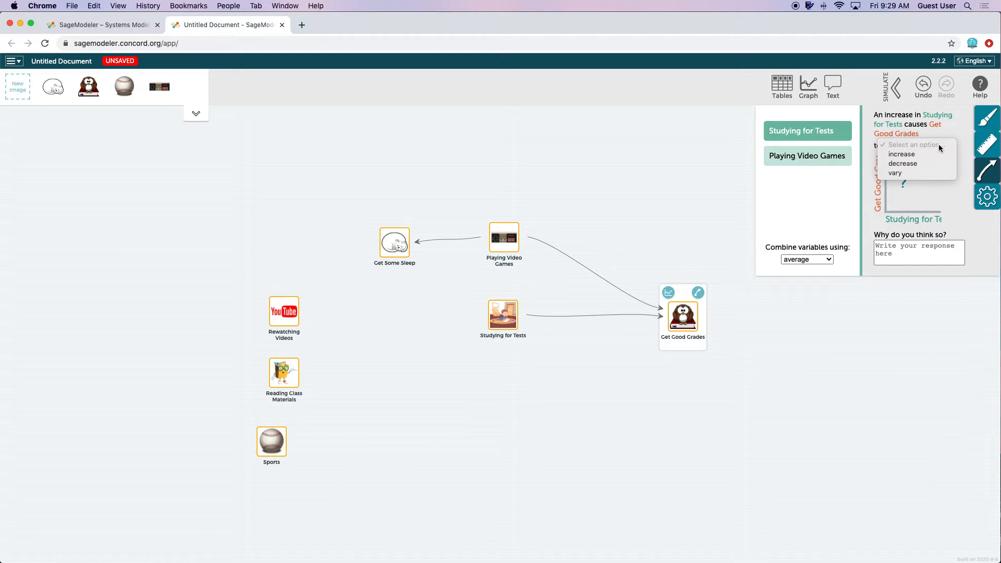
{"action": "left_click", "coordinate": [902, 324]}
Rename the Get Good Grades variable to "Good Grades".
{"action": "left_click", "coordinate": [671, 344]}
{"action": "left_click", "coordinate": [682, 339]}
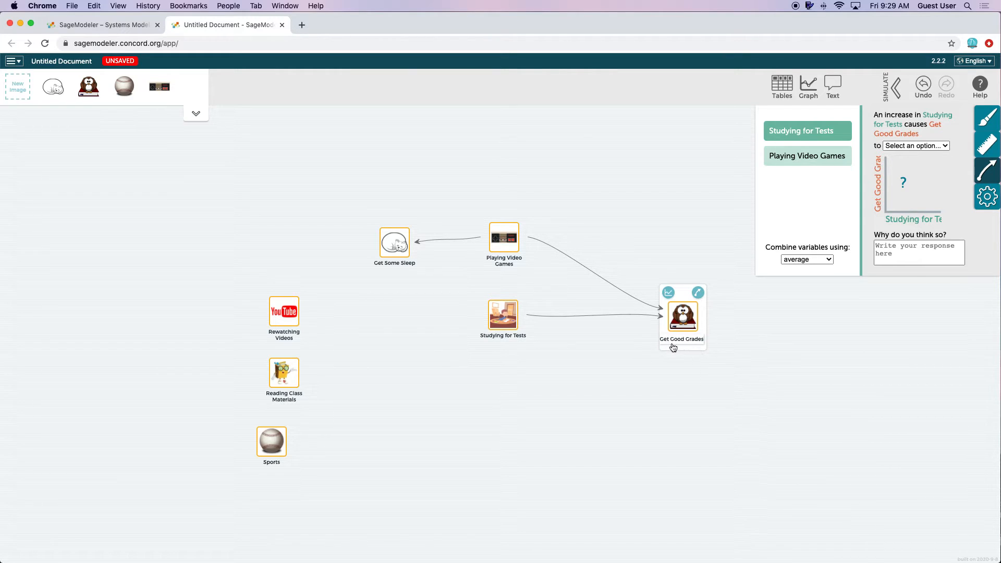
{"action": "key", "text": "BackSpace"}
{"action": "key", "text": "BackSpace"}
{"action": "key", "text": "BackSpace"}
{"action": "key", "text": "BackSpace"}
{"action": "key", "text": "Return"}
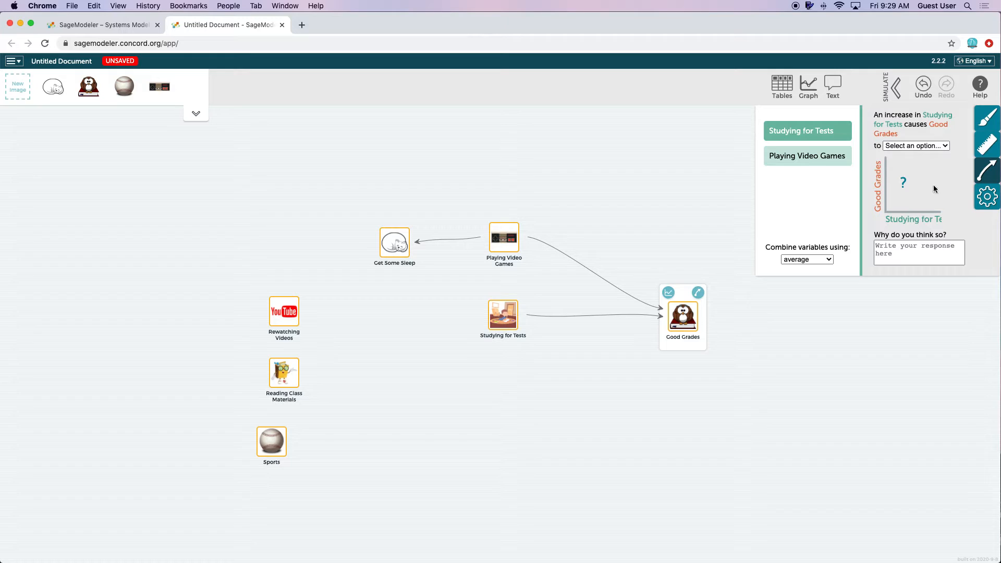
Define that an increase in Studying for Tests causes Good Grades to increase by about the same.
{"action": "left_click", "coordinate": [945, 147]}
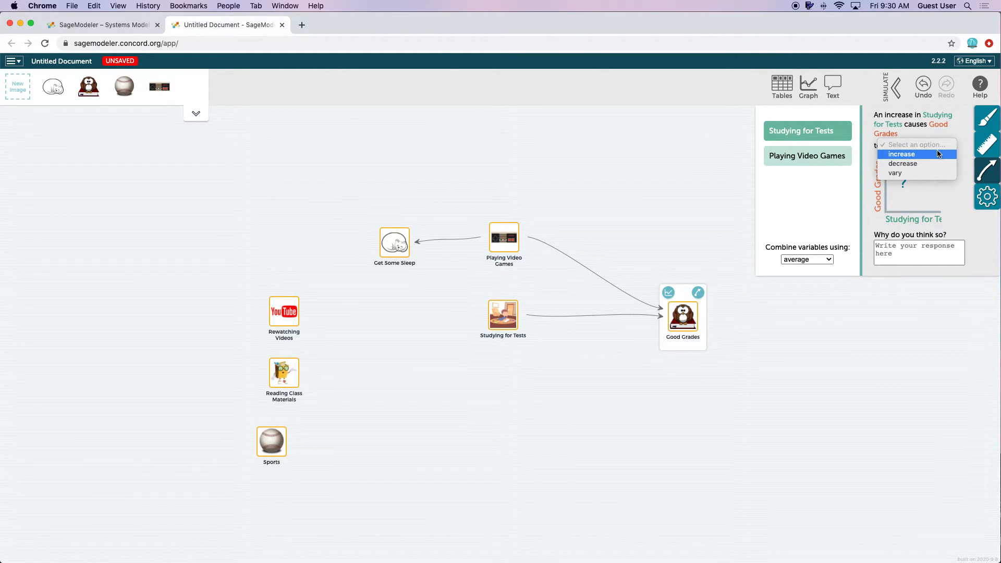
{"action": "left_click", "coordinate": [938, 152]}
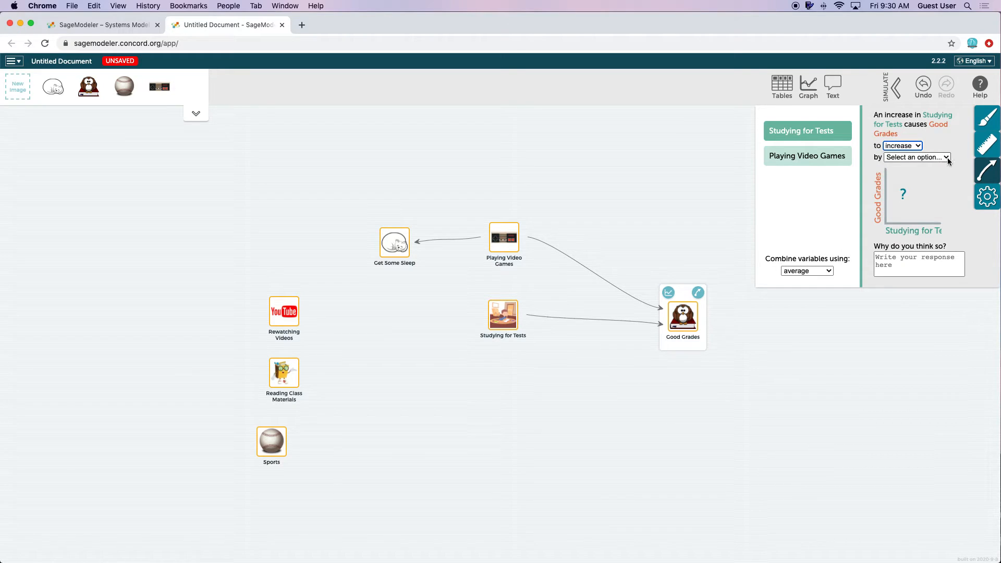
{"action": "left_click", "coordinate": [948, 159]}
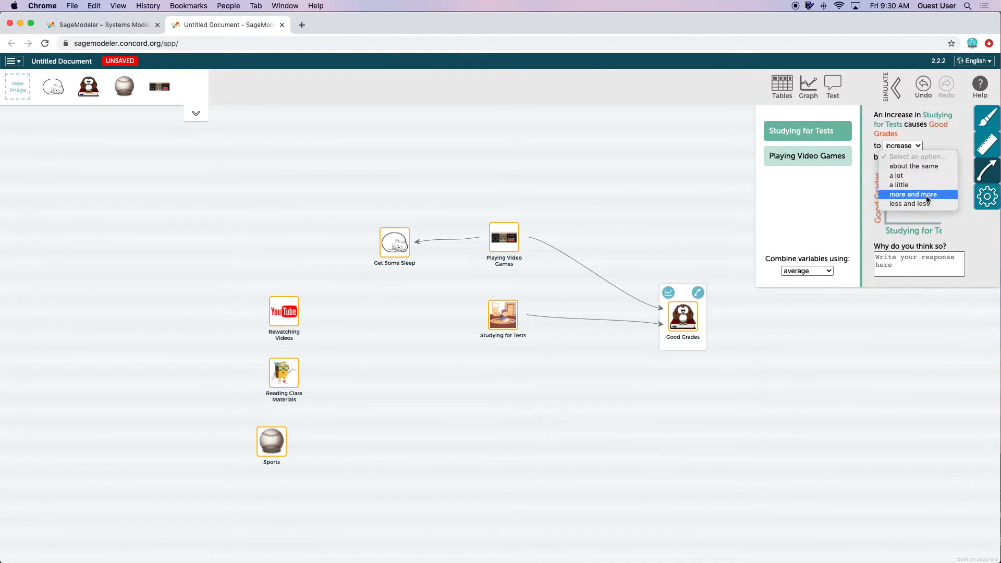
{"action": "left_click", "coordinate": [920, 166]}
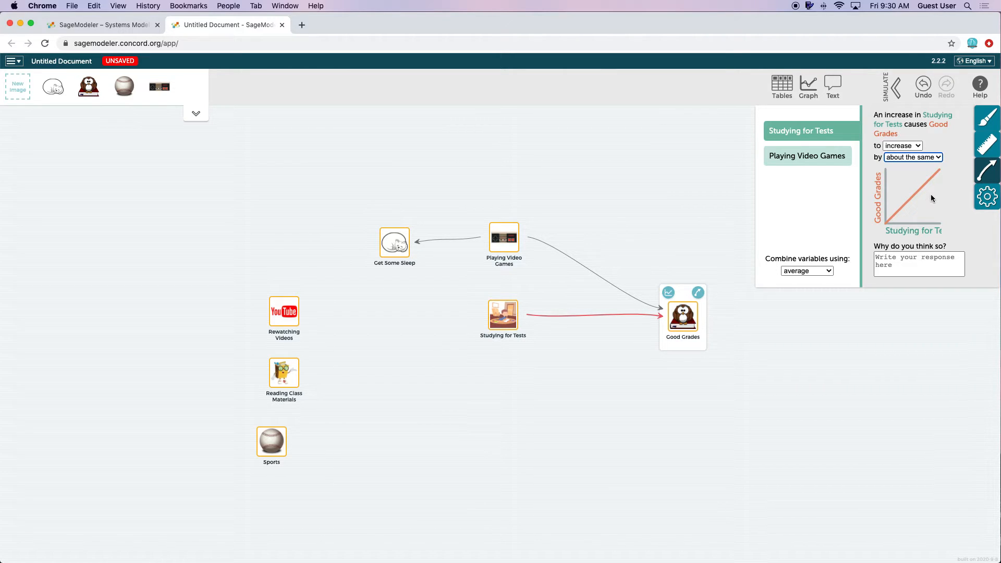
Try the a lot, a little, and more and more options for how Studying for Tests increases Good Grades.
{"action": "left_click", "coordinate": [939, 158]}
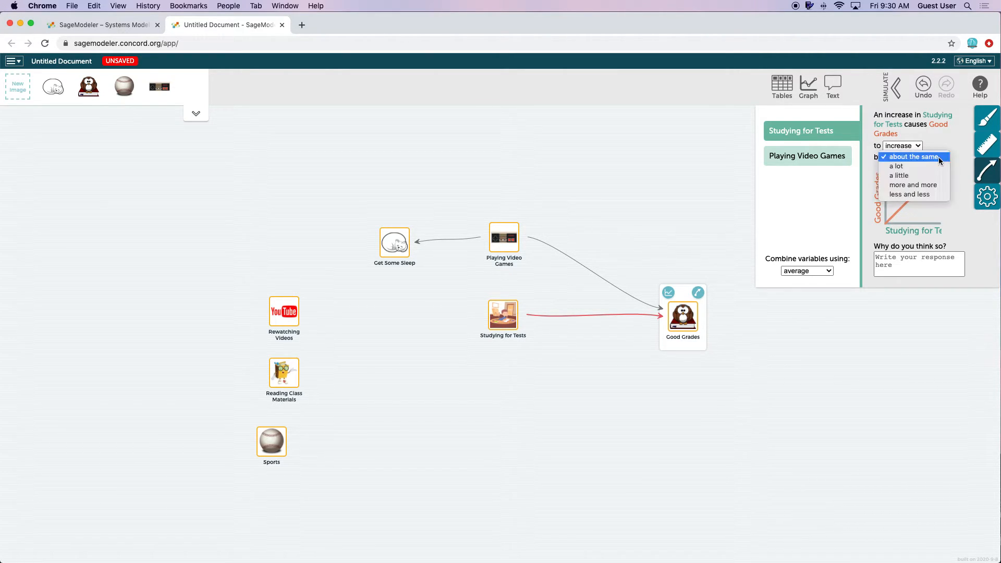
{"action": "left_click", "coordinate": [928, 187]}
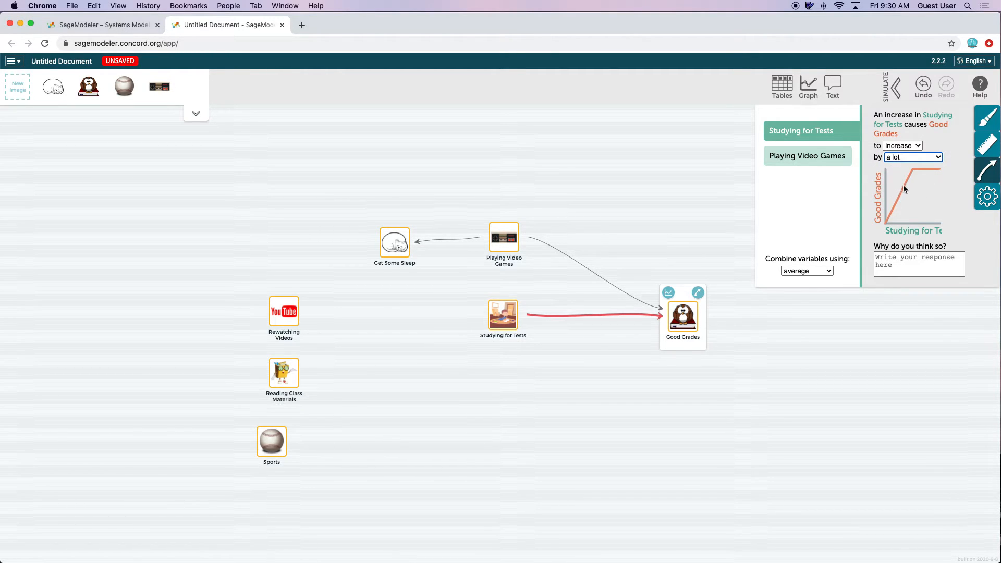
{"action": "left_click", "coordinate": [937, 157]}
{"action": "left_click", "coordinate": [920, 165]}
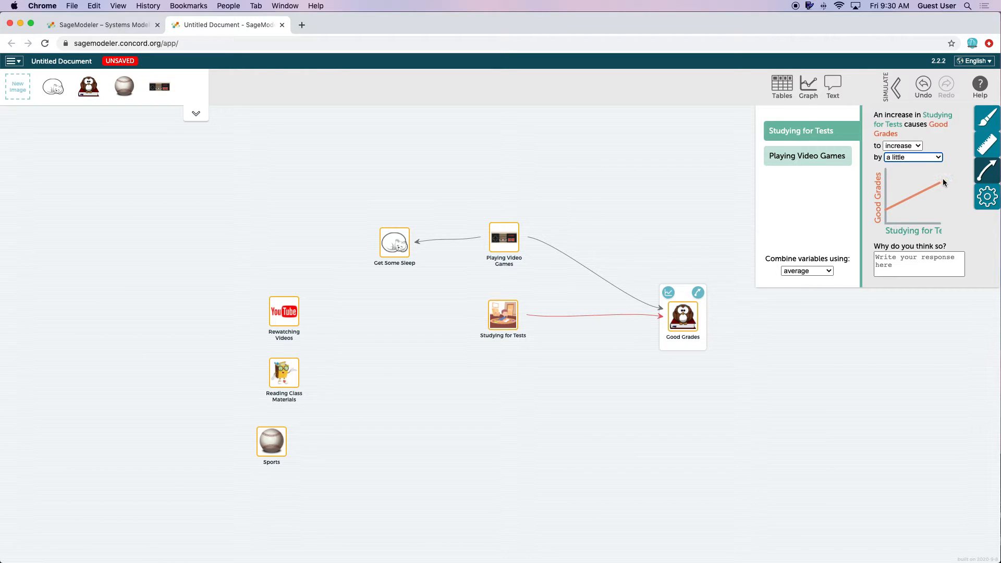
{"action": "left_click", "coordinate": [938, 157]}
{"action": "left_click", "coordinate": [935, 163]}
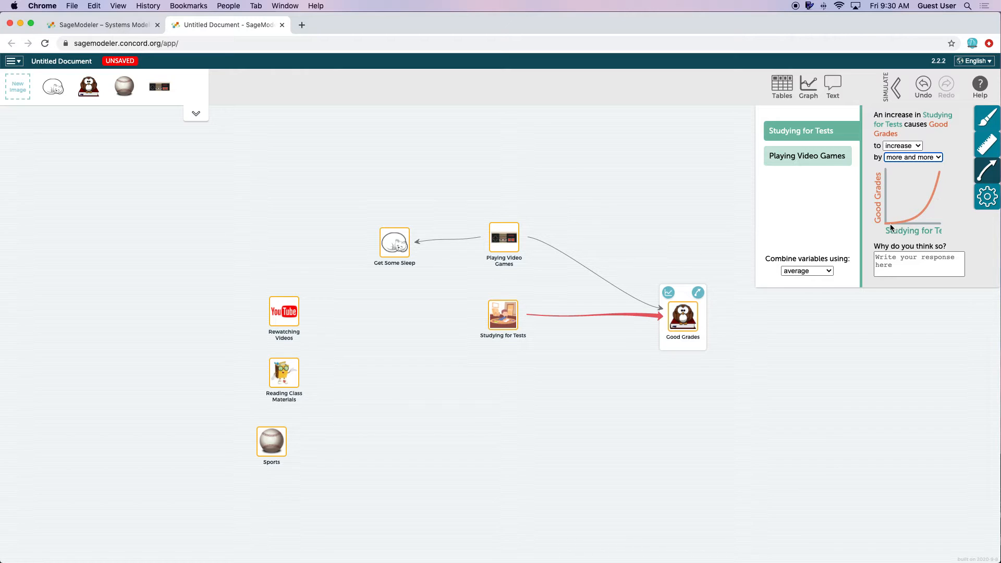
Set the increase to less and less and explain: "The first hour is always really productive, and after that it seems to top off.".
{"action": "left_click", "coordinate": [936, 157]}
{"action": "left_click", "coordinate": [928, 165]}
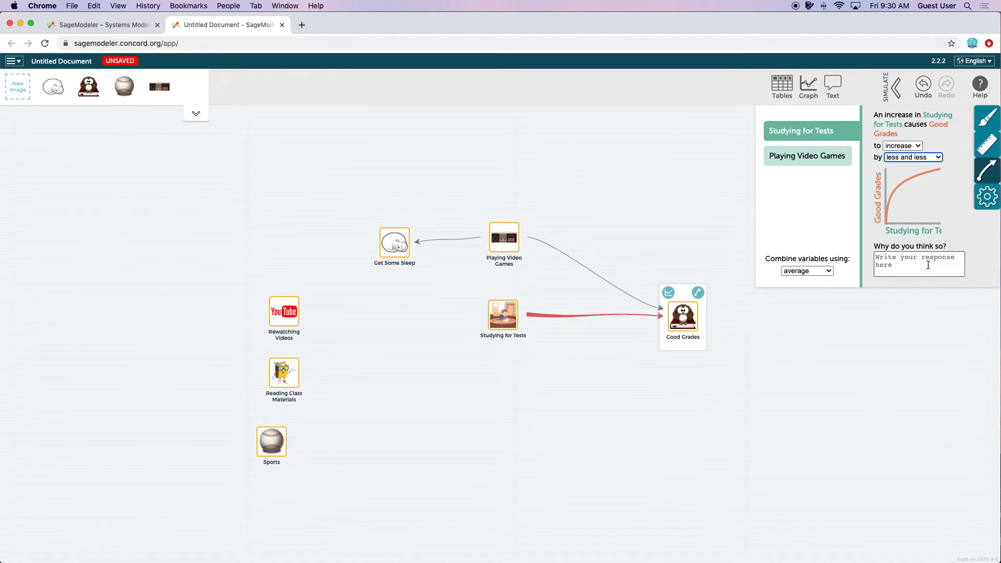
{"action": "left_click", "coordinate": [892, 268]}
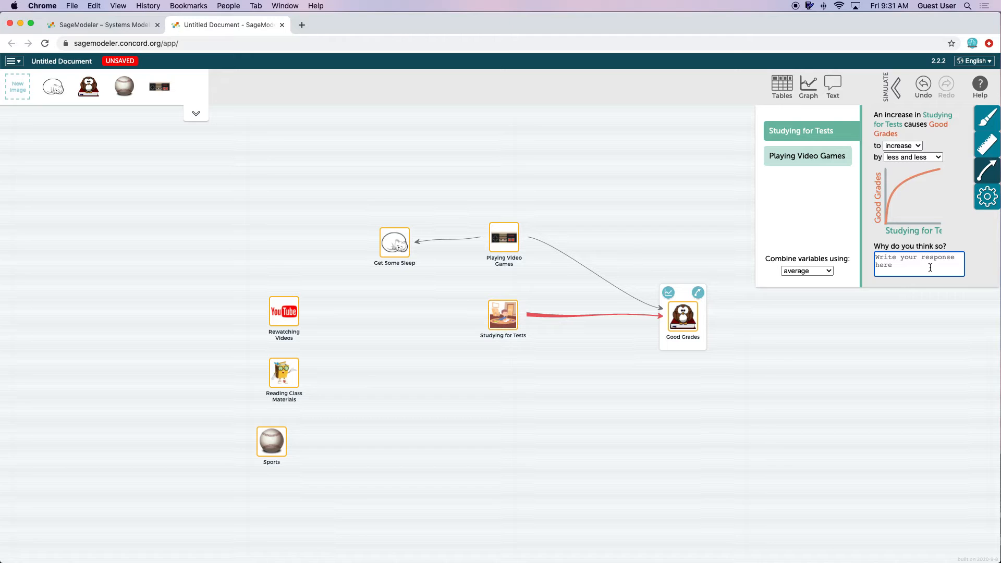
{"action": "type", "text": "The first hour is always really productive, and after that"}
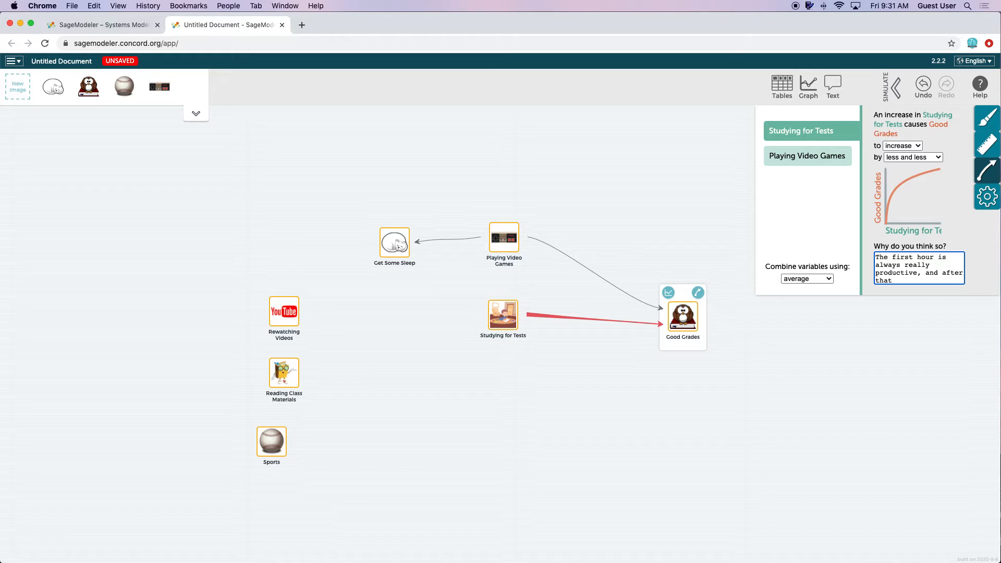
{"action": "type", "text": " it seems to top off."}
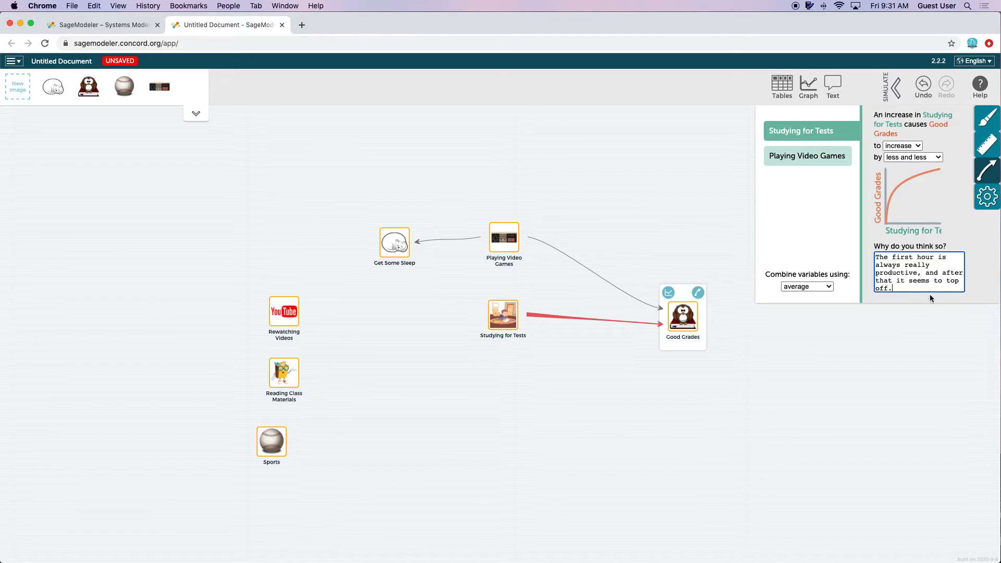
{"action": "key", "text": "Return"}
{"action": "left_click", "coordinate": [928, 359]}
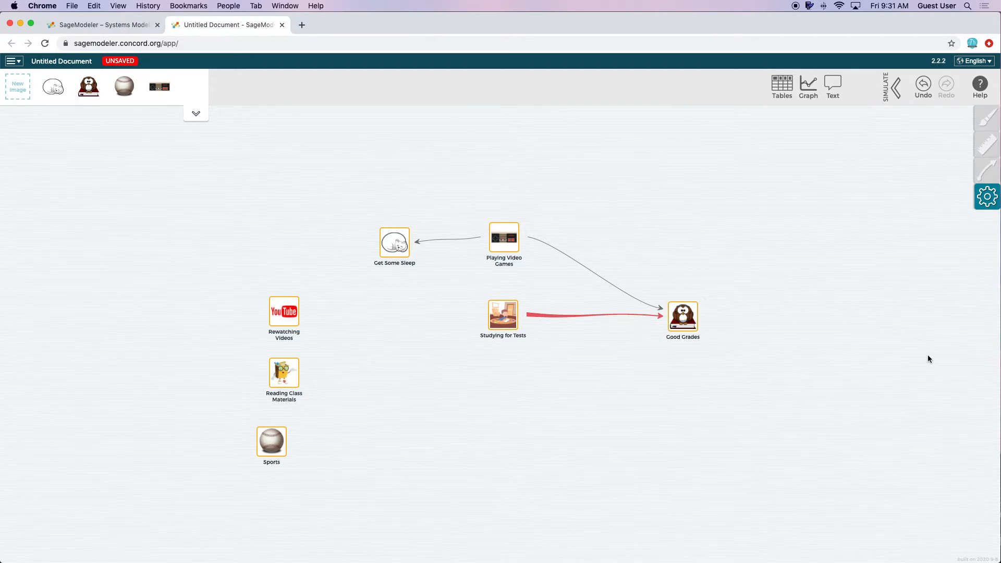
Define that an increase in Playing Video Games causes Good Grades to decrease by a little.
{"action": "left_click", "coordinate": [684, 316]}
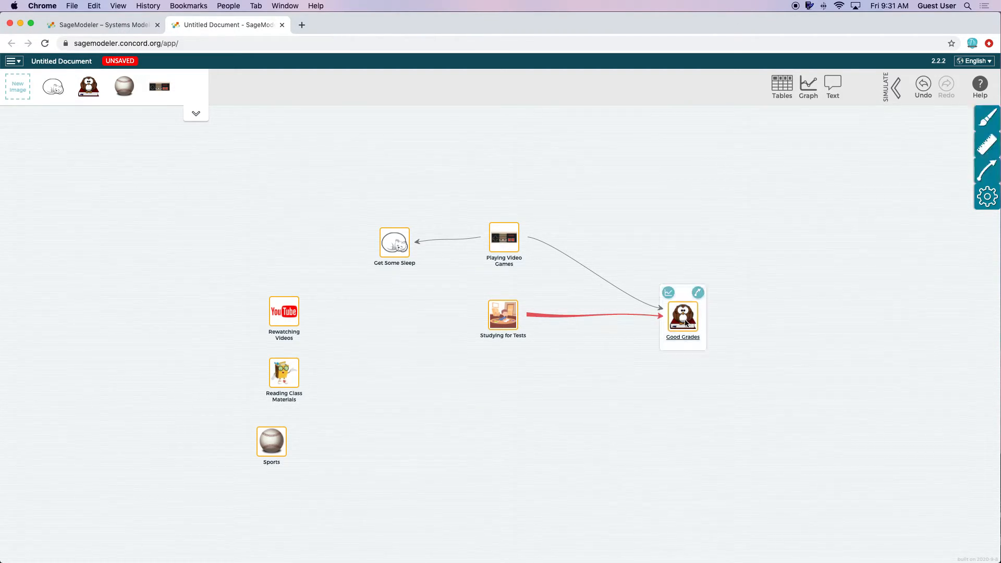
{"action": "left_click", "coordinate": [987, 170]}
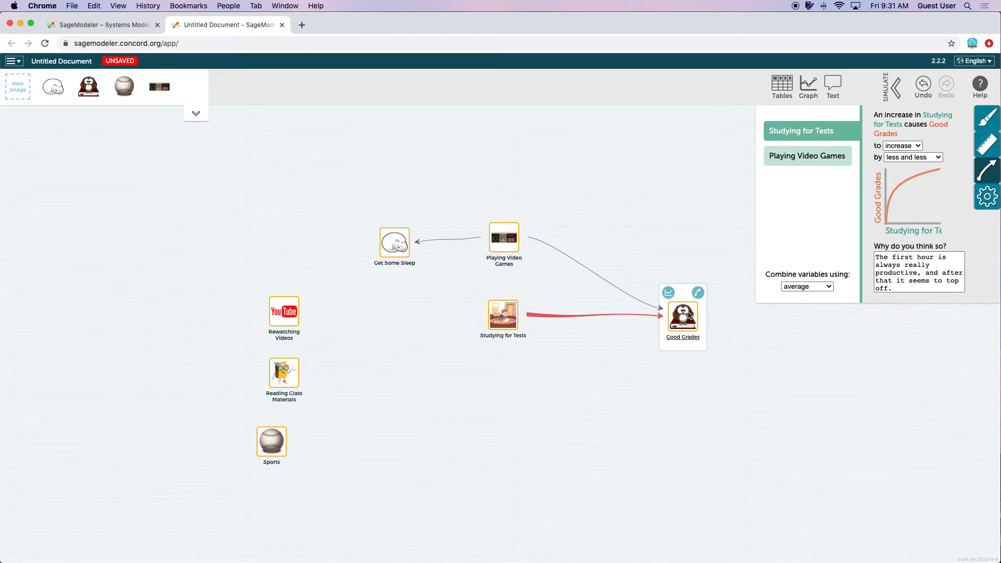
{"action": "left_click", "coordinate": [818, 165]}
{"action": "left_click", "coordinate": [941, 148]}
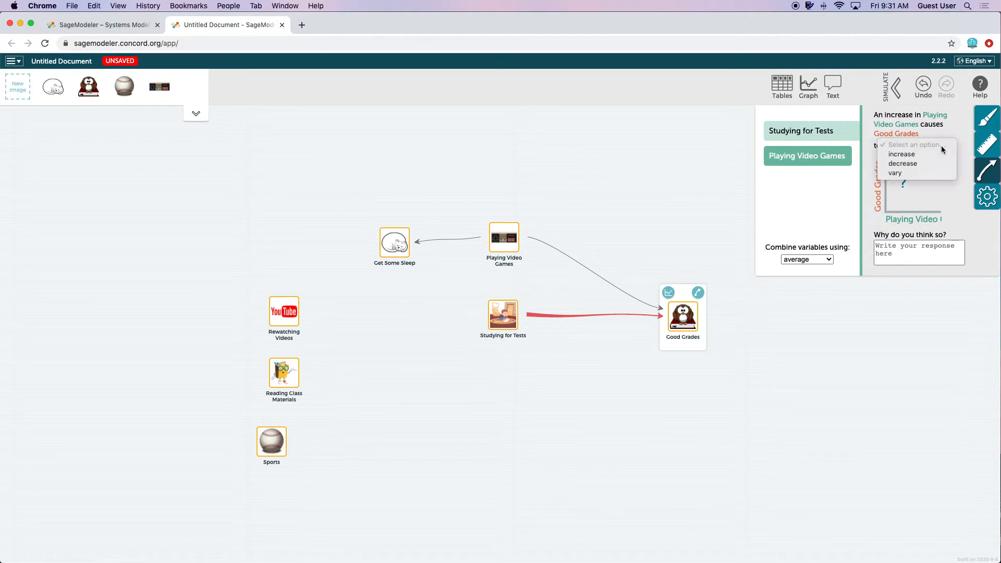
{"action": "left_click", "coordinate": [935, 164]}
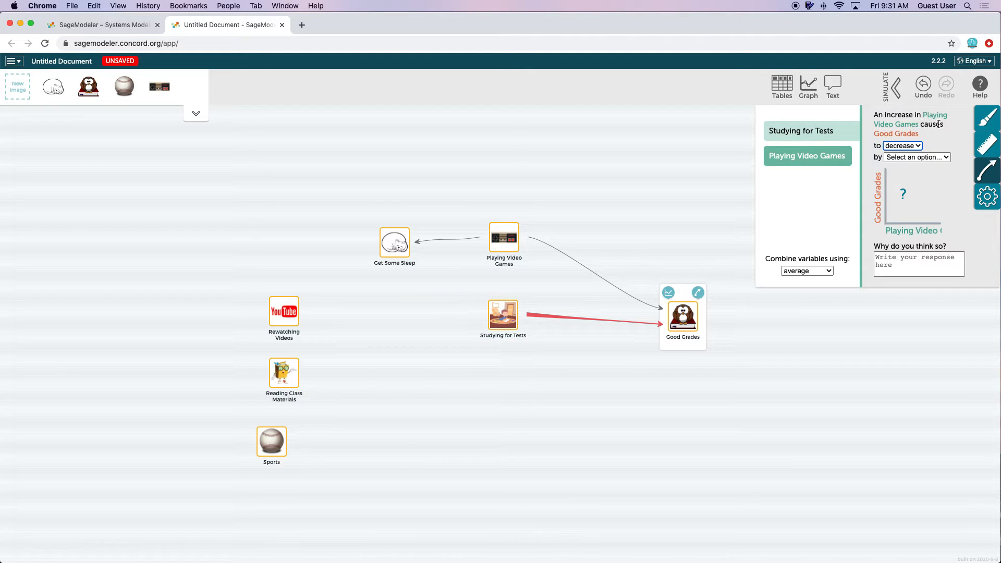
{"action": "left_click", "coordinate": [937, 158]}
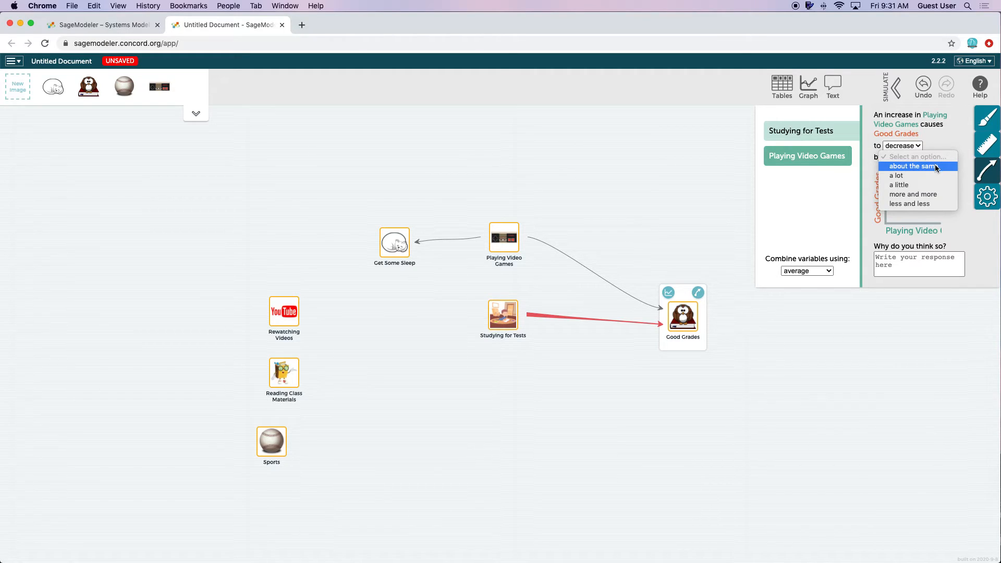
{"action": "left_click", "coordinate": [937, 167]}
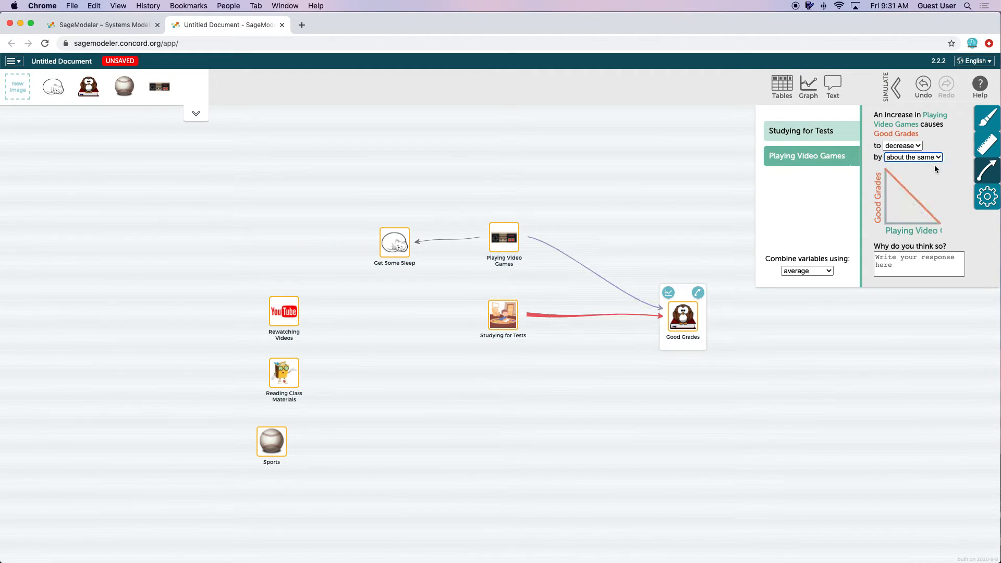
{"action": "left_click", "coordinate": [936, 158]}
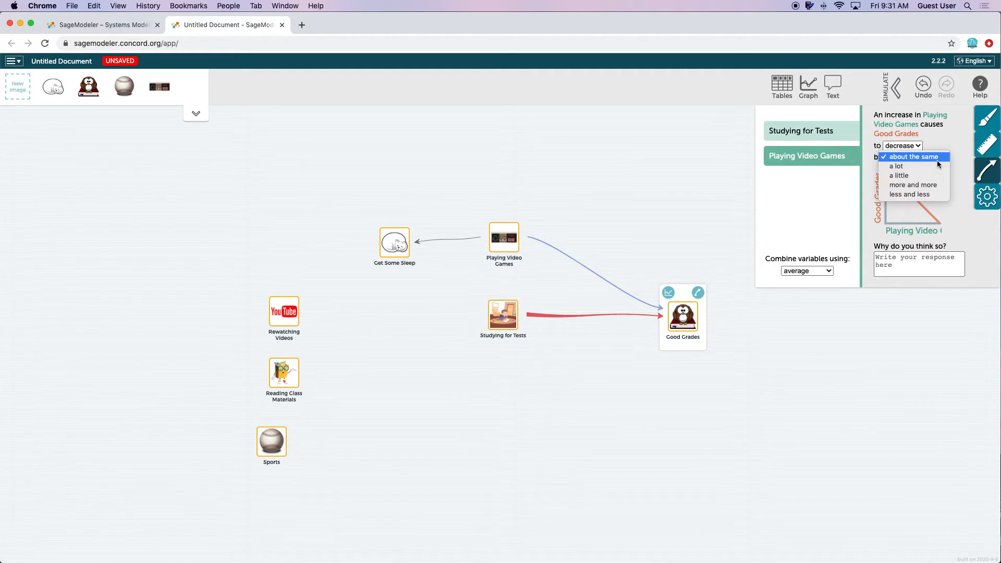
{"action": "left_click", "coordinate": [931, 194]}
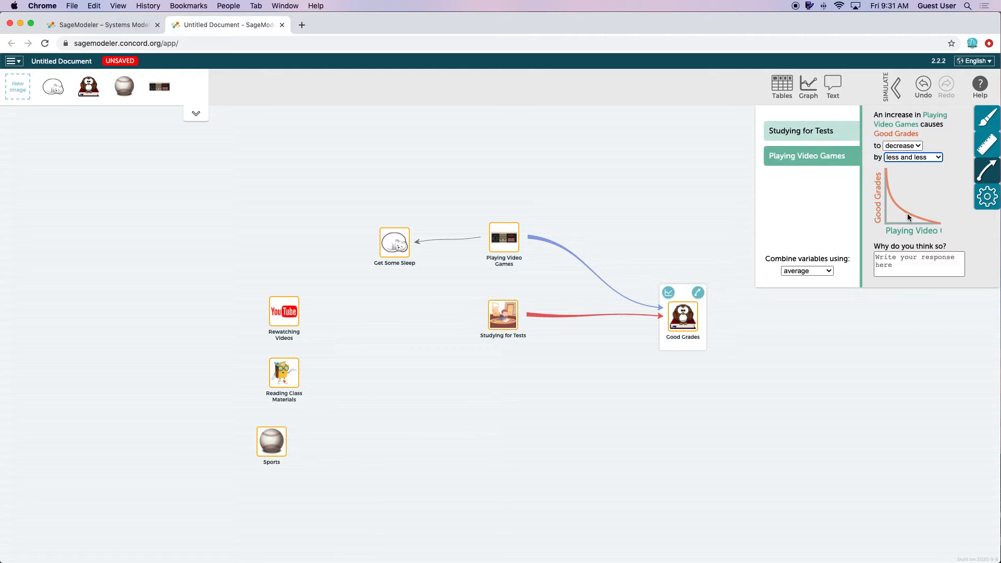
{"action": "left_click", "coordinate": [940, 157]}
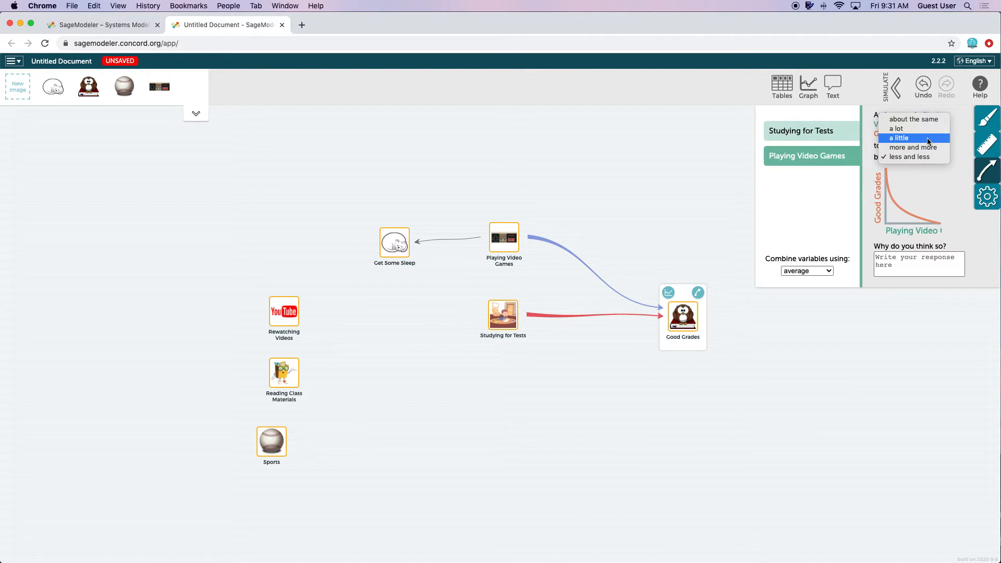
{"action": "left_click", "coordinate": [927, 137]}
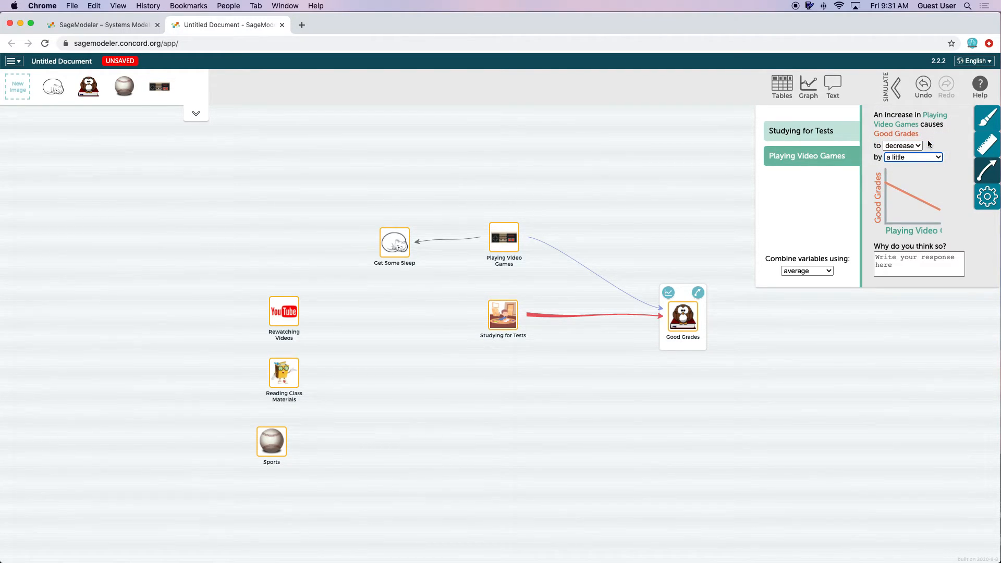
Enter "Video games take away from my study time." as the reason for the Playing Video Games effect on Good Grades.
{"action": "left_click", "coordinate": [905, 258]}
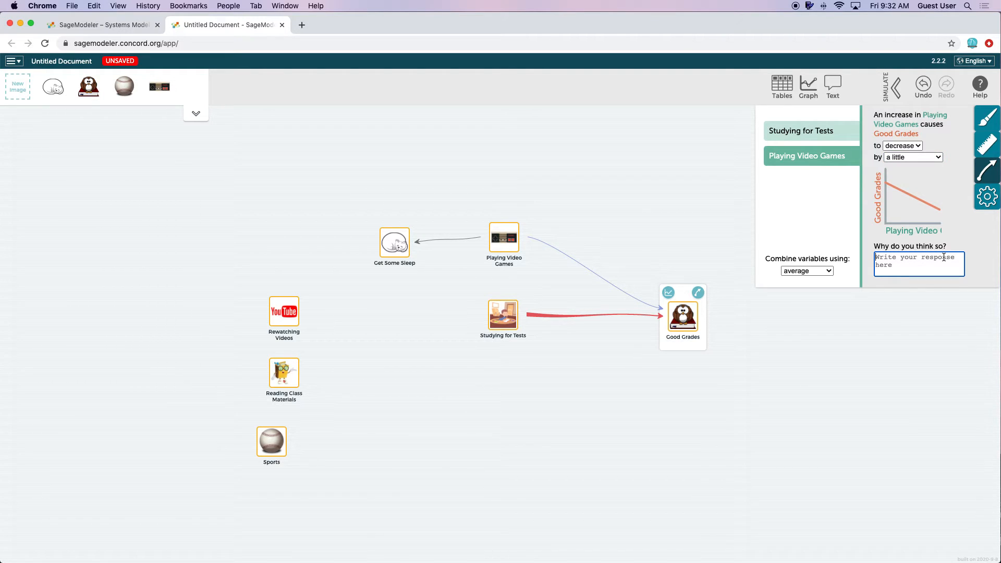
{"action": "type", "text": "I"}
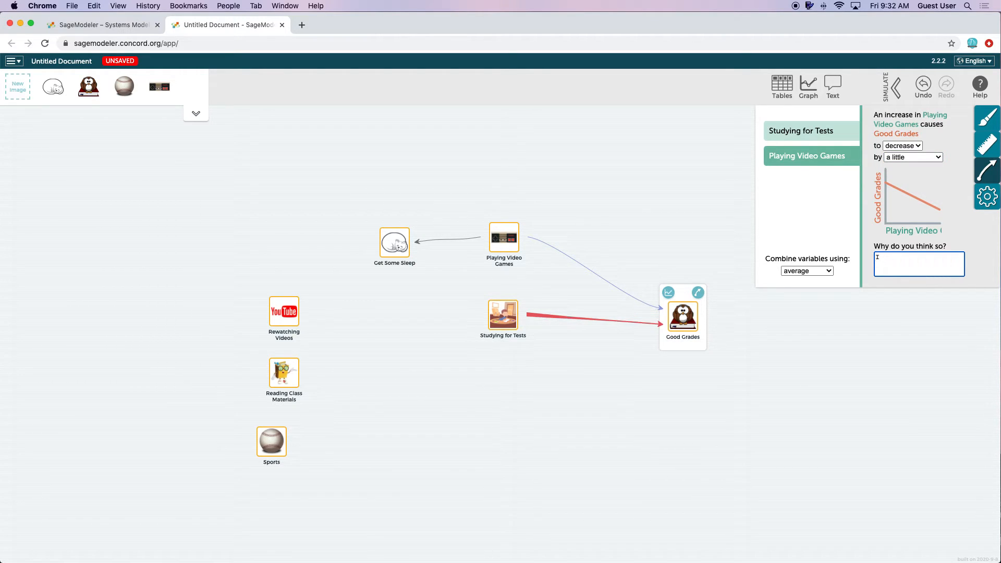
{"action": "type", "text": "Video games take away ero"}
{"action": "key", "text": "BackSpace"}
{"action": "key", "text": "BackSpace"}
{"action": "key", "text": "BackSpace"}
{"action": "type", "text": "from my study time."}
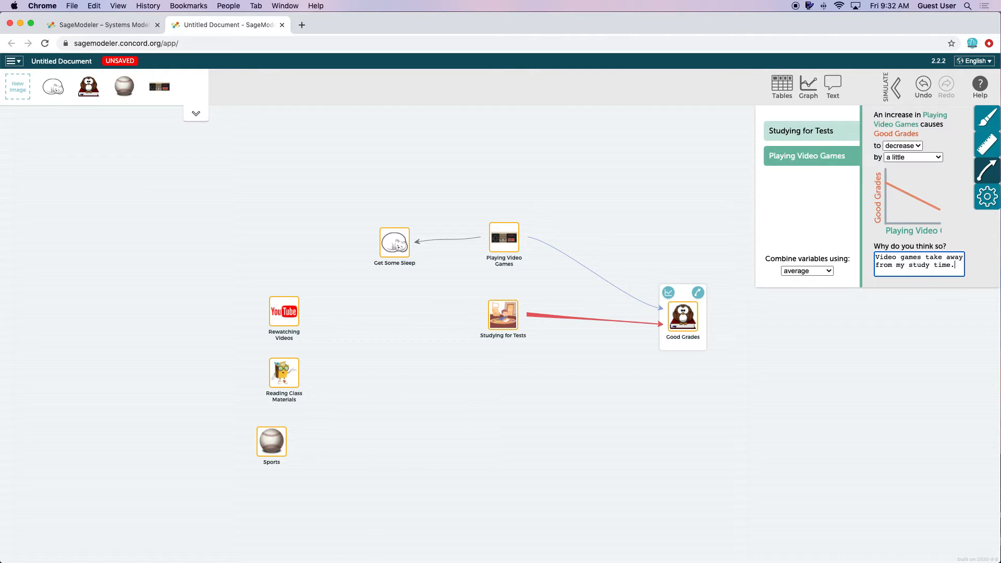
{"action": "left_click", "coordinate": [985, 327]}
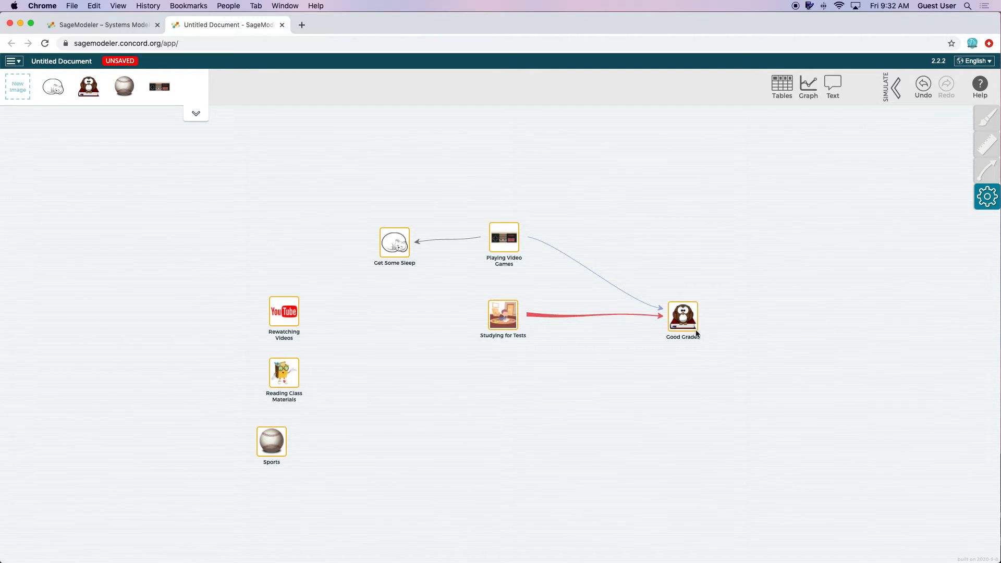
Open the relationship settings of Get Some Sleep and rename the variable to "Amount of Sleep".
{"action": "left_click", "coordinate": [389, 246]}
{"action": "left_click", "coordinate": [991, 175]}
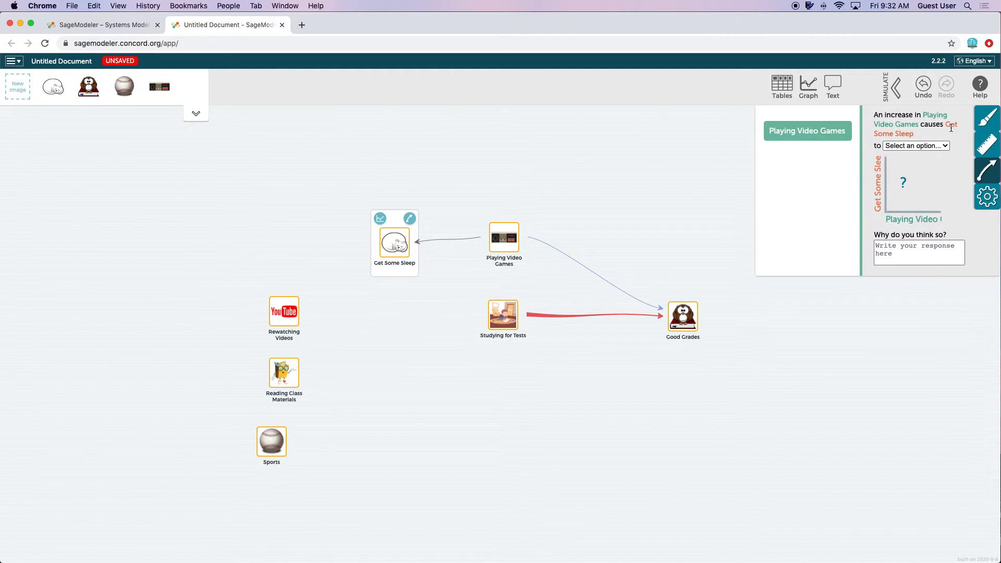
{"action": "left_click", "coordinate": [400, 267]}
{"action": "key", "text": "BackSpace"}
{"action": "key", "text": "BackSpace"}
{"action": "key", "text": "BackSpace"}
{"action": "key", "text": "BackSpace"}
{"action": "key", "text": "BackSpace"}
{"action": "key", "text": "BackSpace"}
{"action": "key", "text": "BackSpace"}
{"action": "key", "text": "BackSpace"}
{"action": "type", "text": "Amount of"}
{"action": "key", "text": "Return"}
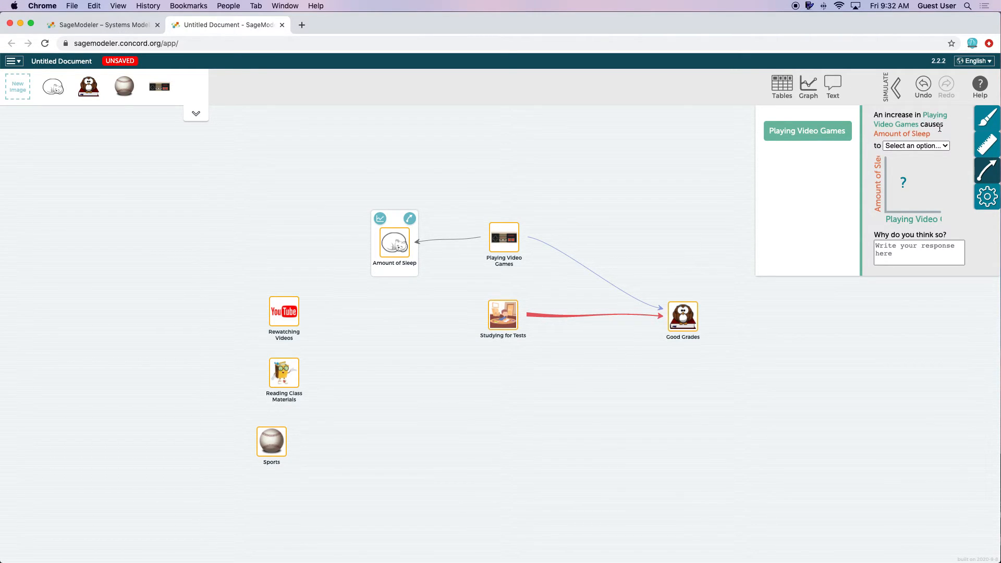
Define that an increase in Playing Video Games causes Amount of Sleep to decrease by about the same.
{"action": "left_click", "coordinate": [932, 146]}
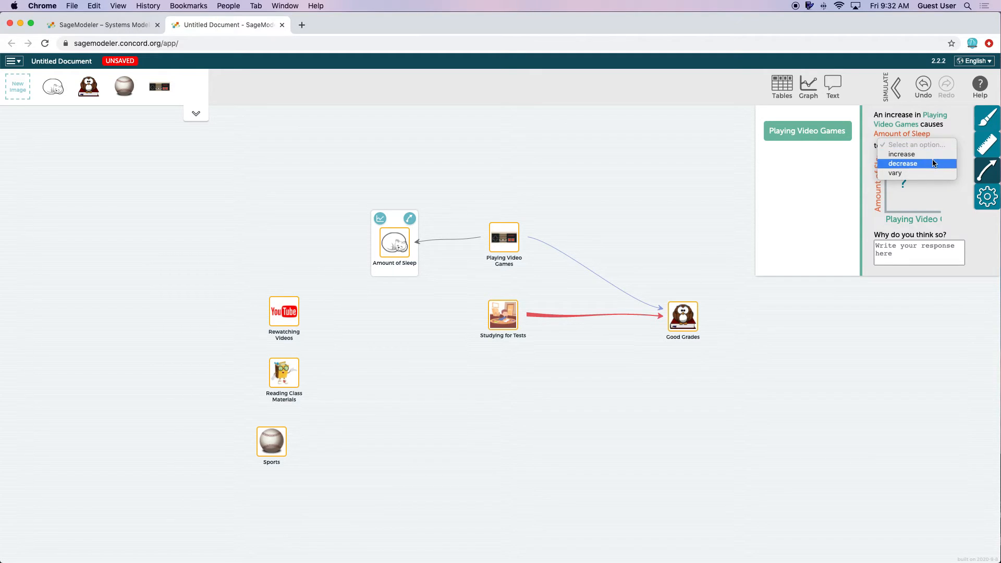
{"action": "left_click", "coordinate": [933, 164]}
{"action": "left_click", "coordinate": [932, 158]}
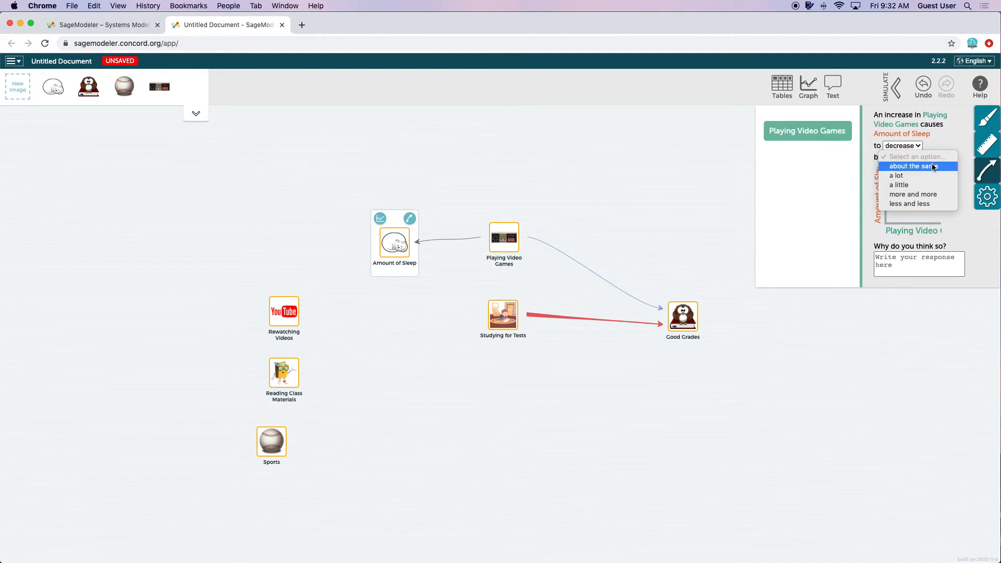
{"action": "left_click", "coordinate": [933, 166]}
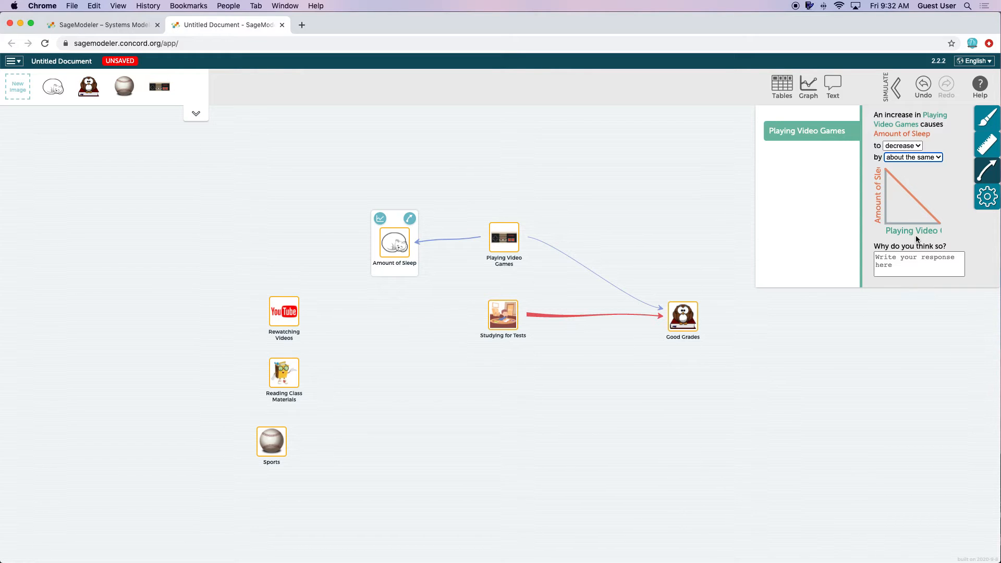
Explain the effect on Amount of Sleep with "Because this is related to the time I play." and close the relationship settings.
{"action": "left_click", "coordinate": [911, 259]}
{"action": "type", "text": "Wh"}
{"action": "key", "text": "BackSpace"}
{"action": "key", "text": "BackSpace"}
{"action": "type", "text": "B"}
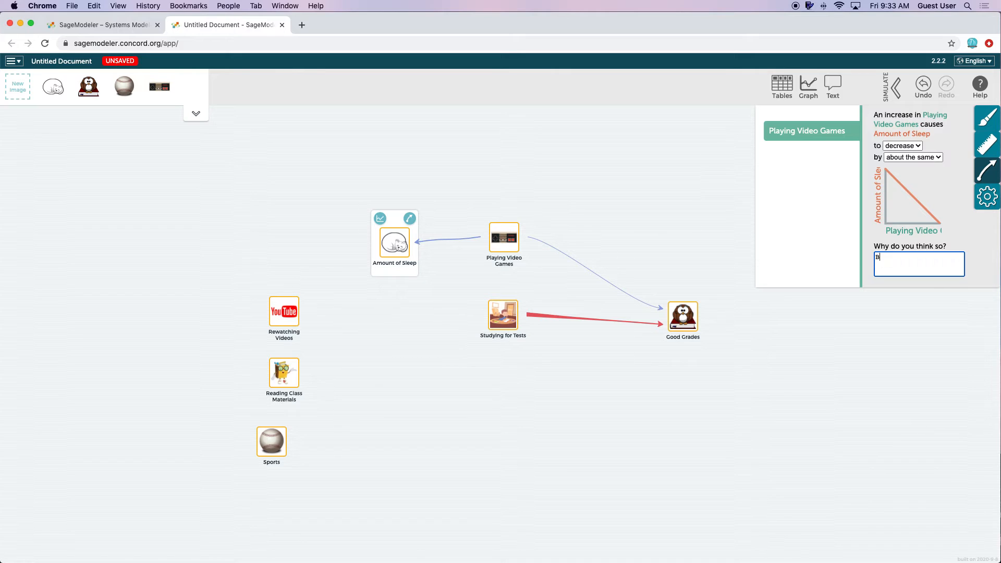
{"action": "type", "text": "ecause this is related to the time I play"}
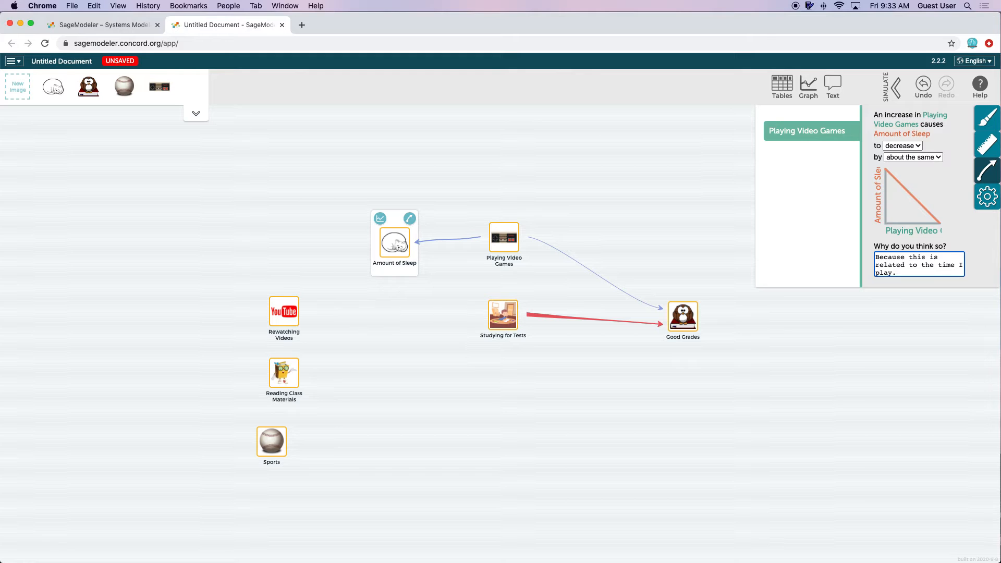
{"action": "type", "text": "."}
{"action": "left_click", "coordinate": [896, 339]}
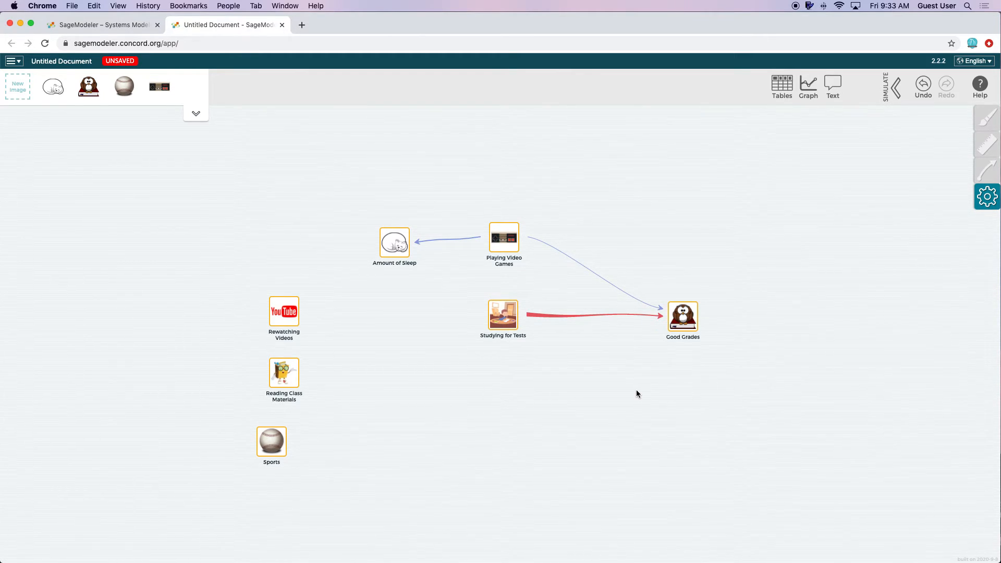
Link Amount of Sleep to Studying for Tests and define that an increase in sleep causes studying to increase by a lot.
{"action": "mouse_move", "coordinate": [396, 266]}
{"action": "left_click_drag", "start_coordinate": [410, 220], "coordinate": [494, 317]}
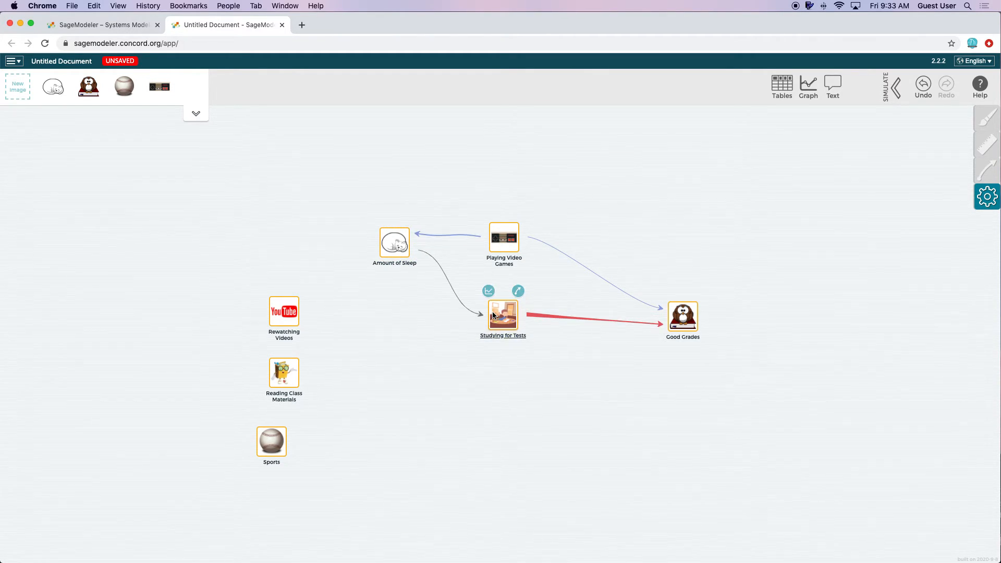
{"action": "mouse_move", "coordinate": [504, 318]}
{"action": "left_click", "coordinate": [502, 313]}
{"action": "left_click", "coordinate": [988, 170]}
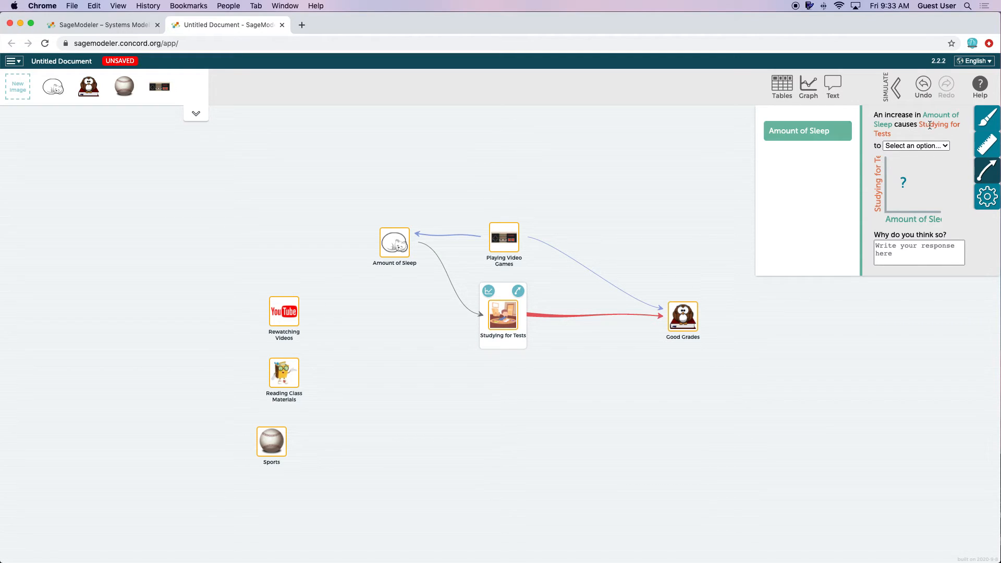
{"action": "left_click", "coordinate": [943, 145]}
{"action": "left_click", "coordinate": [937, 154]}
{"action": "left_click", "coordinate": [922, 158]}
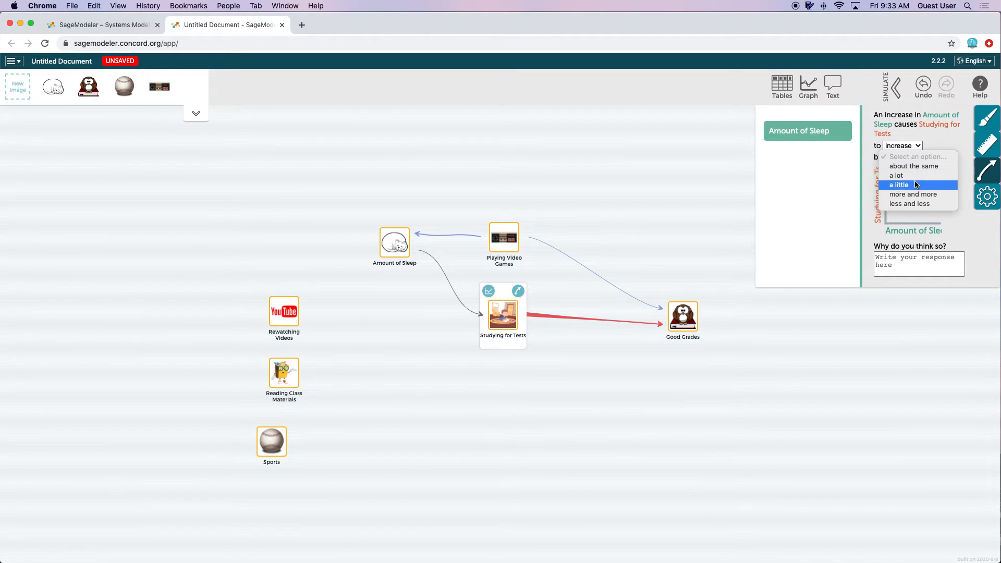
{"action": "left_click", "coordinate": [915, 176]}
Explain the effect on Studying for Tests with "The more sleep I get, the more focused I become." and close the relationship settings.
{"action": "left_click", "coordinate": [903, 253]}
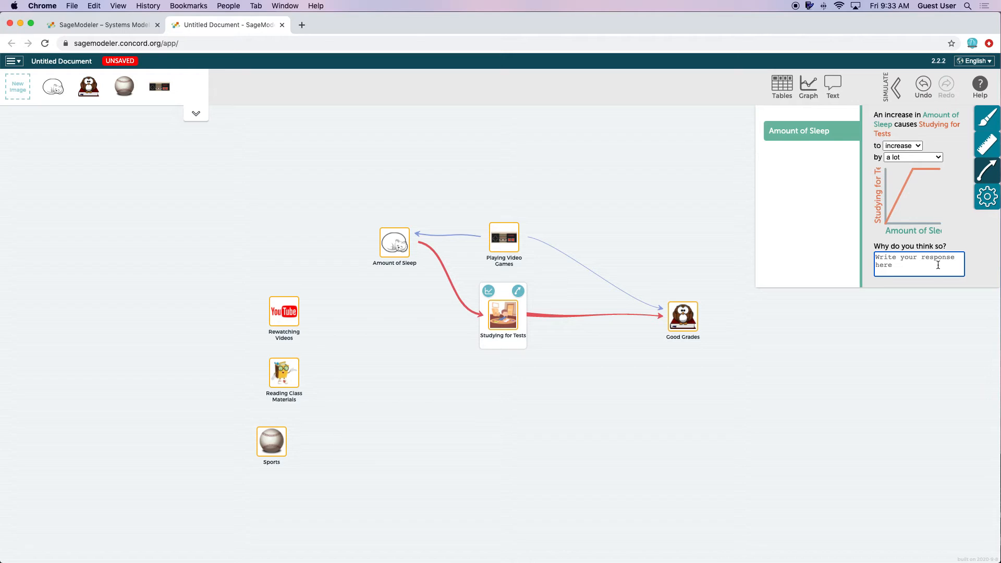
{"action": "type", "text": "The more sleep I get, the more focused OI"}
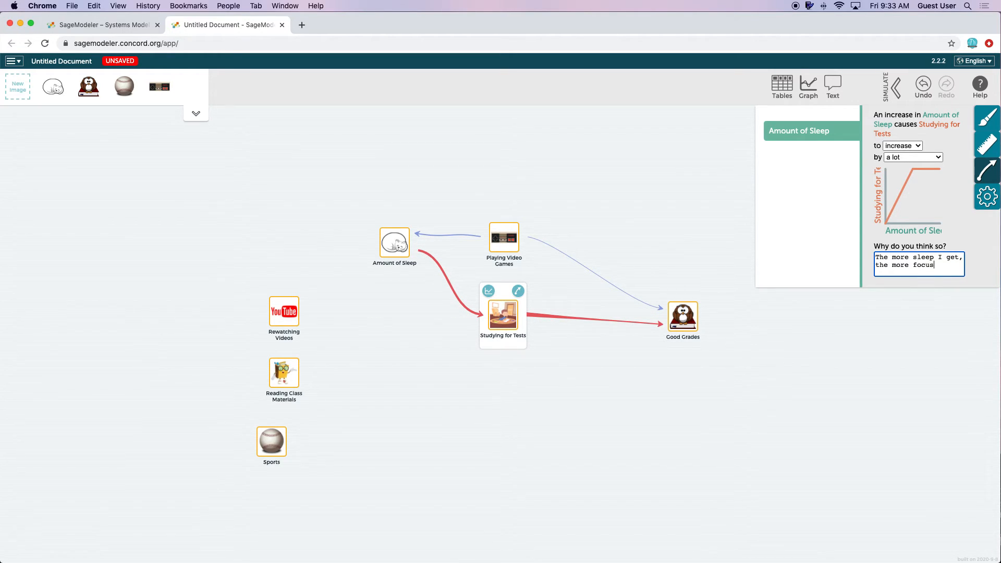
{"action": "key", "text": "BackSpace"}
{"action": "key", "text": "BackSpace"}
{"action": "key", "text": "BackSpace"}
{"action": "type", "text": "I become."}
{"action": "left_click", "coordinate": [901, 340]}
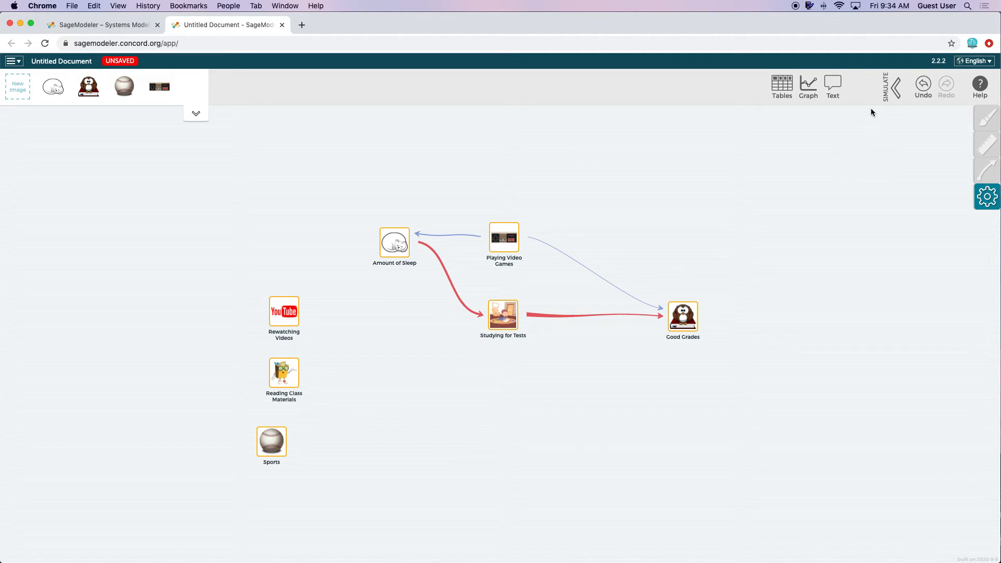
Open the simulation controls and try Playing Video Games at its minimum and maximum, returning it to about the middle.
{"action": "left_click", "coordinate": [894, 89]}
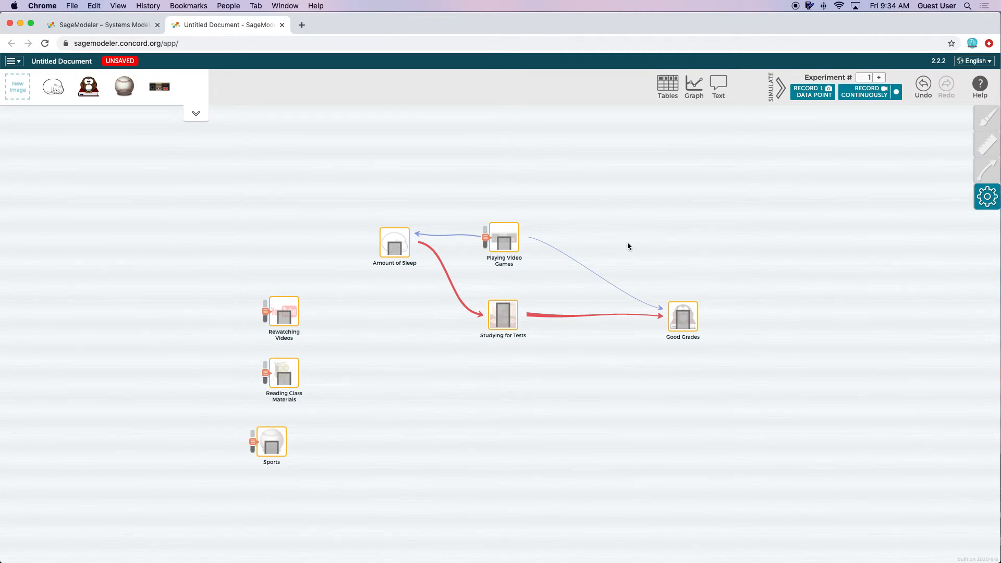
{"action": "mouse_move", "coordinate": [487, 240]}
{"action": "left_click_drag", "start_coordinate": [486, 239], "coordinate": [486, 249]}
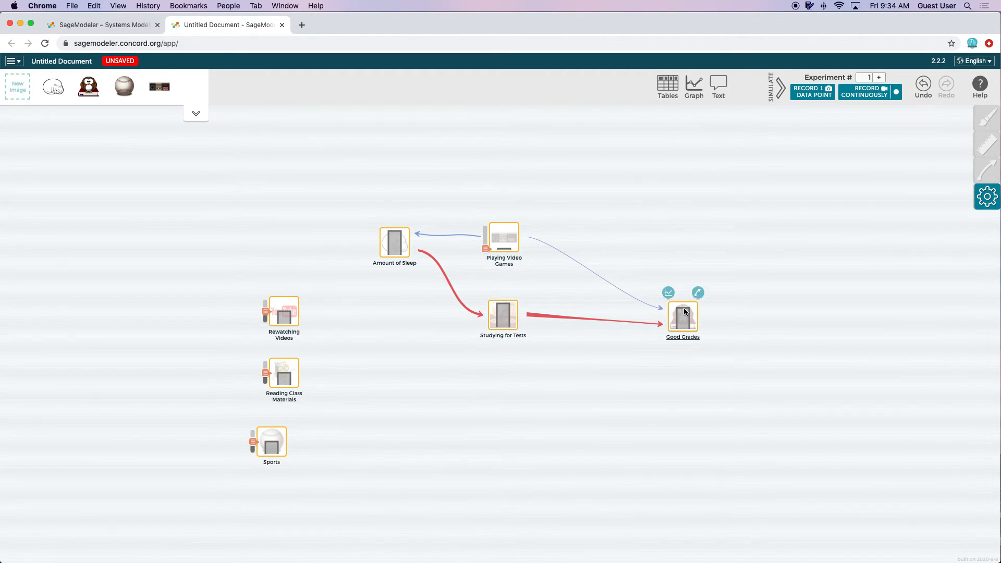
{"action": "left_click_drag", "start_coordinate": [485, 254], "coordinate": [488, 230]}
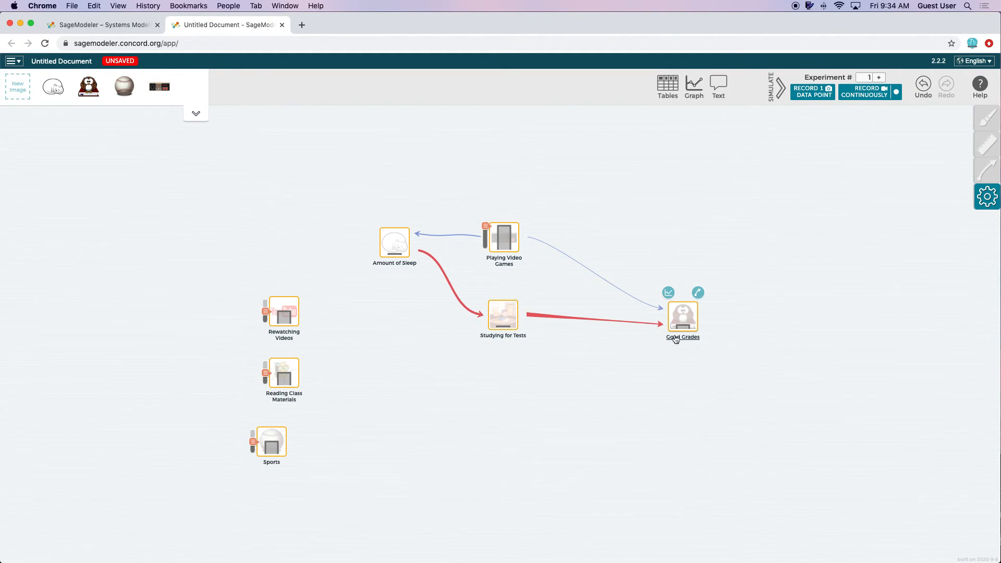
{"action": "left_click_drag", "start_coordinate": [485, 232], "coordinate": [484, 241]}
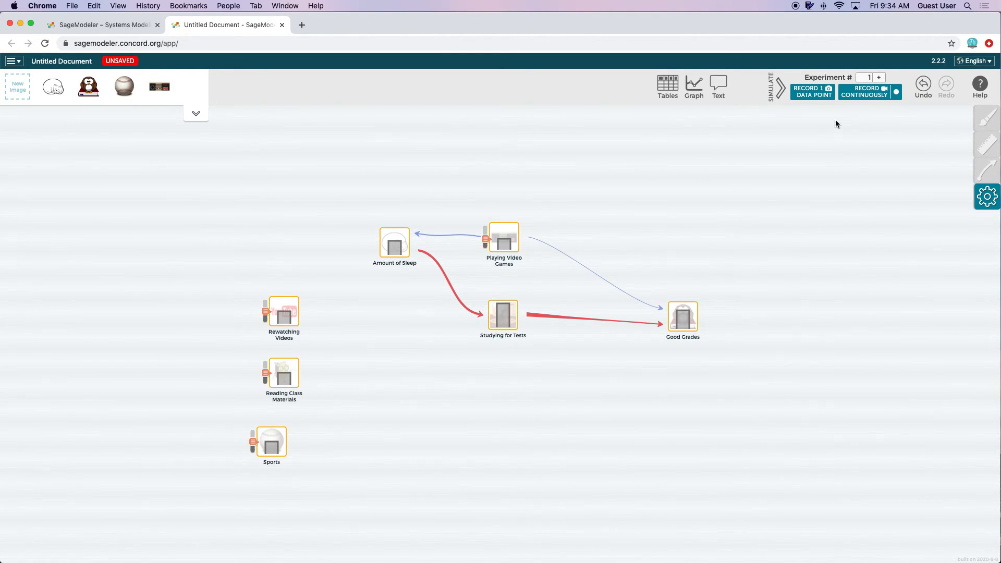
Record data continuously while varying Playing Video Games between its minimum and maximum, stop the recording and enlarge the data table.
{"action": "left_click", "coordinate": [828, 99]}
{"action": "left_click", "coordinate": [871, 96]}
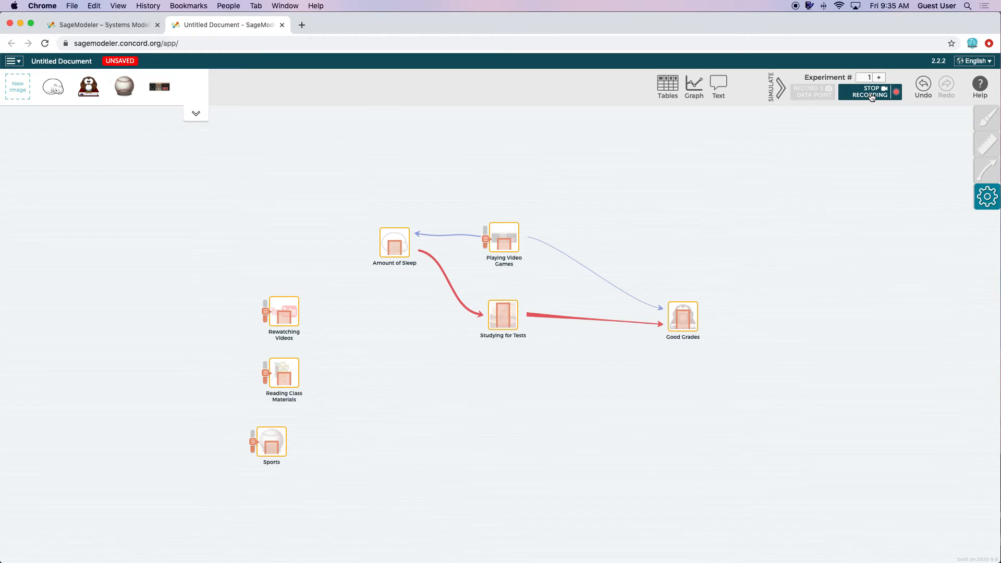
{"action": "mouse_move", "coordinate": [488, 242]}
{"action": "left_mouse_down"}
{"action": "mouse_move", "coordinate": [486, 231]}
{"action": "mouse_move", "coordinate": [485, 247]}
{"action": "left_mouse_up"}
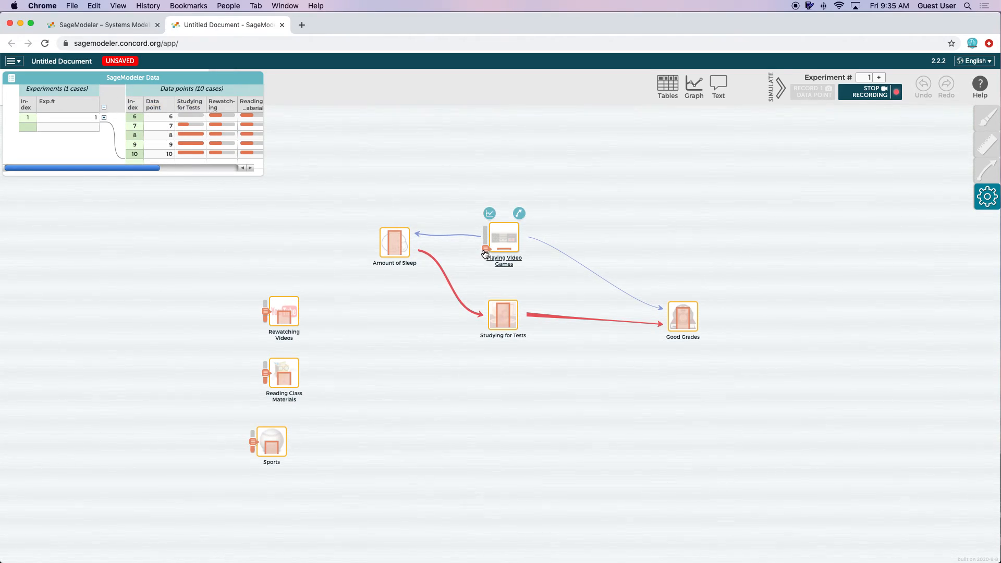
{"action": "left_click_drag", "start_coordinate": [485, 248], "coordinate": [486, 226]}
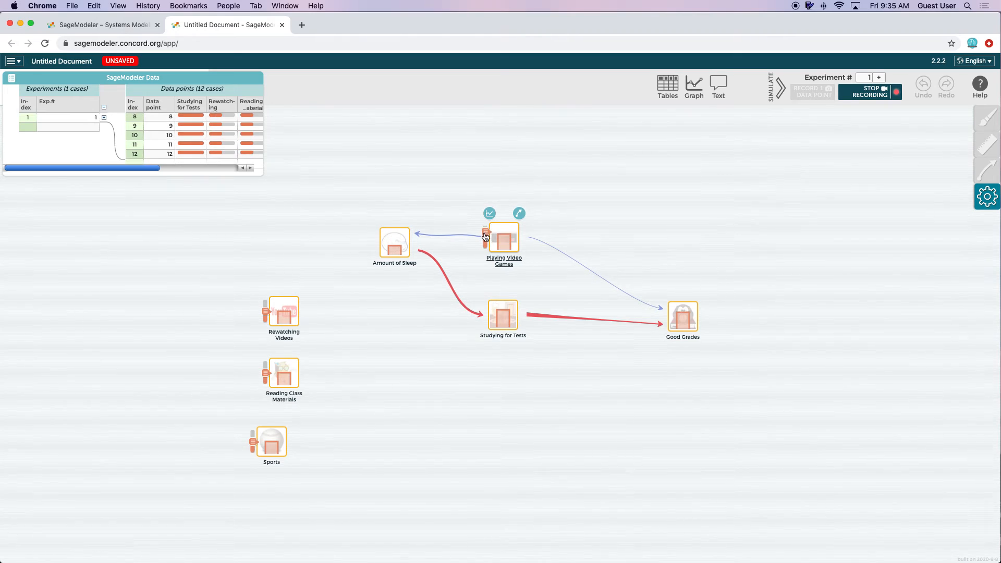
{"action": "left_click", "coordinate": [870, 94]}
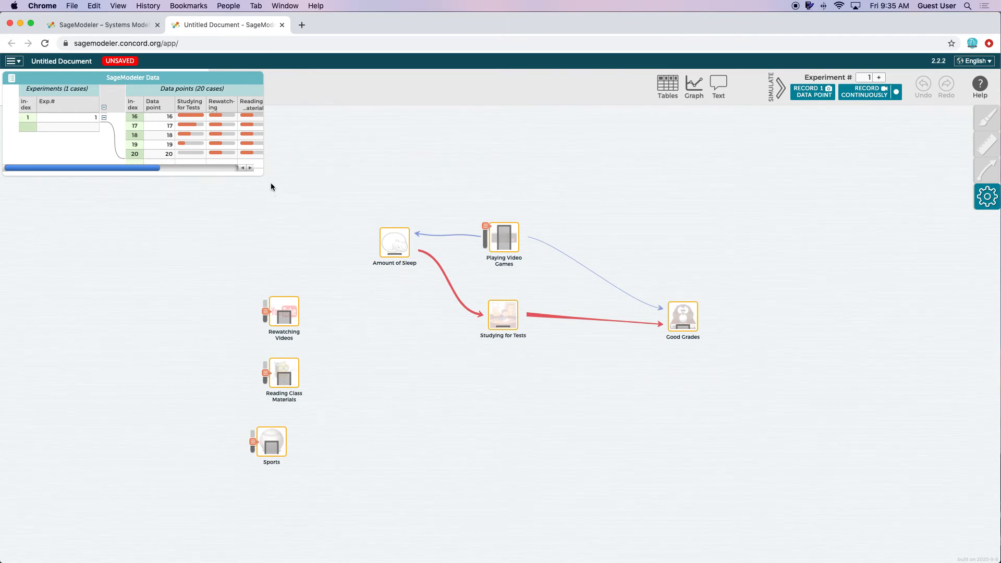
{"action": "left_click_drag", "start_coordinate": [263, 173], "coordinate": [357, 273]}
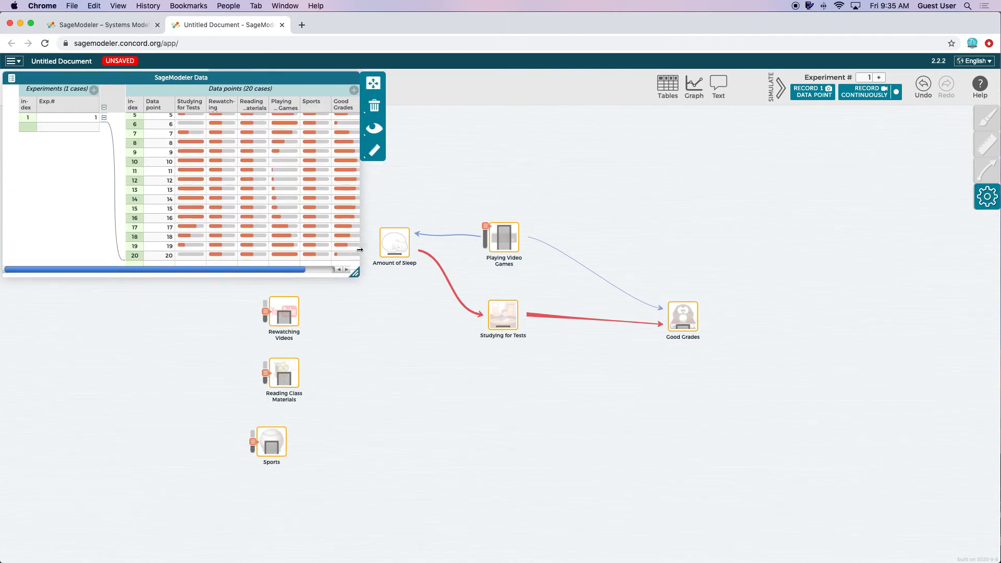
Close the simulation controls and create a graph above Good Grades, plotting Studying for Tests vertically against Good Grades horizontally.
{"action": "left_click", "coordinate": [777, 98]}
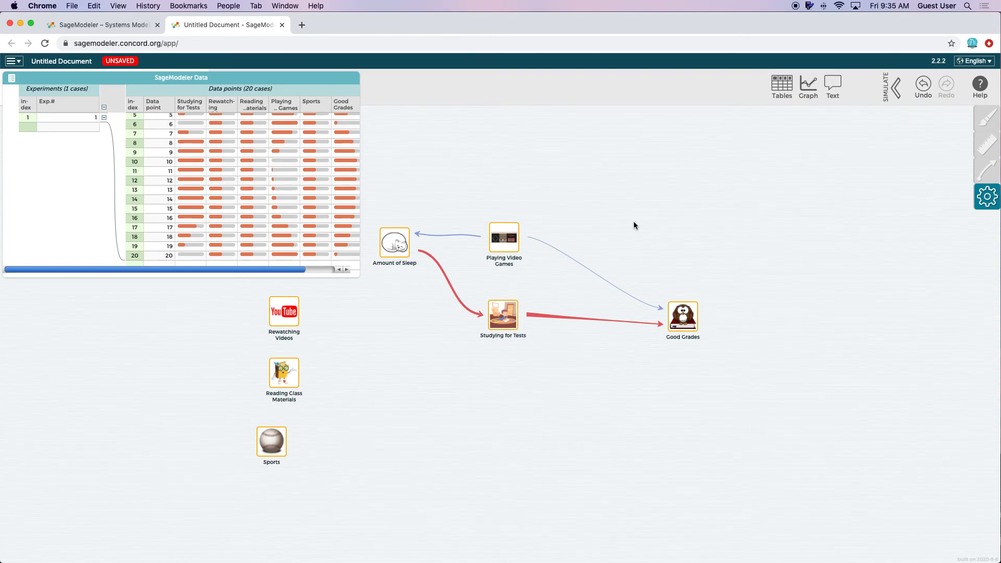
{"action": "left_click", "coordinate": [807, 90]}
{"action": "left_click_drag", "start_coordinate": [120, 413], "coordinate": [759, 126]}
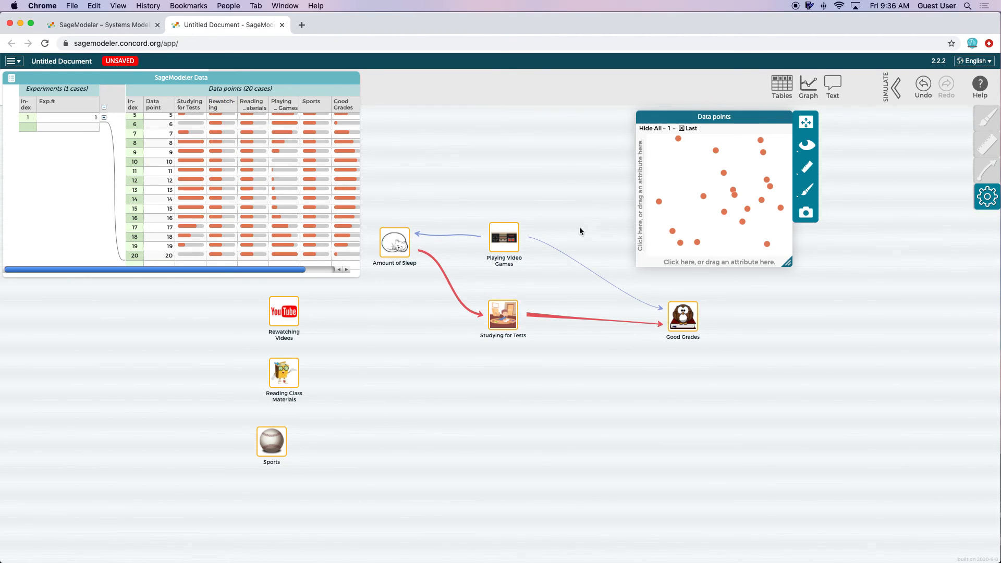
{"action": "left_click_drag", "start_coordinate": [359, 111], "coordinate": [729, 264]}
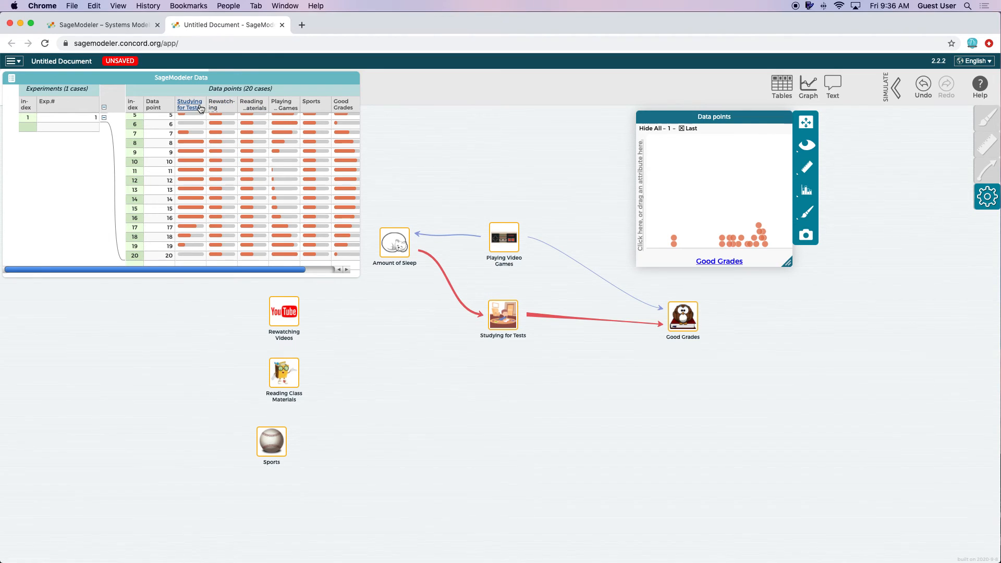
{"action": "left_click_drag", "start_coordinate": [197, 107], "coordinate": [641, 198]}
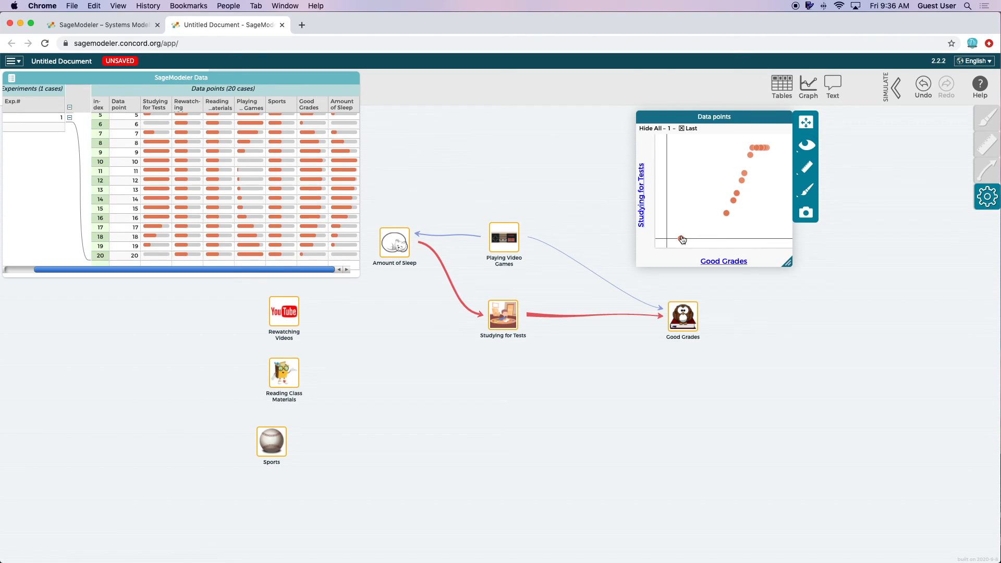
Enlarge the Studying for Tests versus Good Grades graph and review its format options without changing them.
{"action": "mouse_move", "coordinate": [761, 151]}
{"action": "left_click_drag", "start_coordinate": [788, 262], "coordinate": [862, 302]}
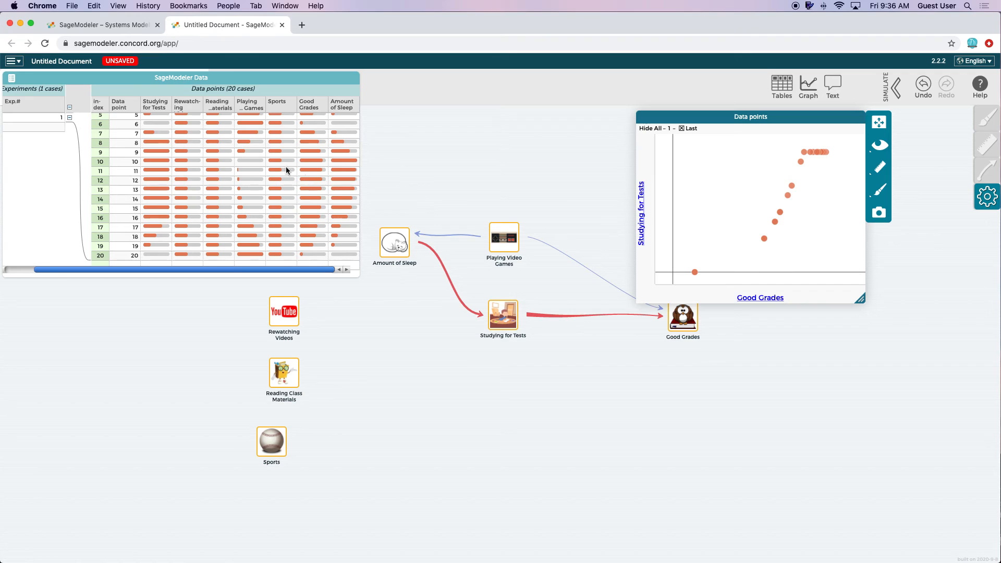
{"action": "left_click", "coordinate": [880, 192]}
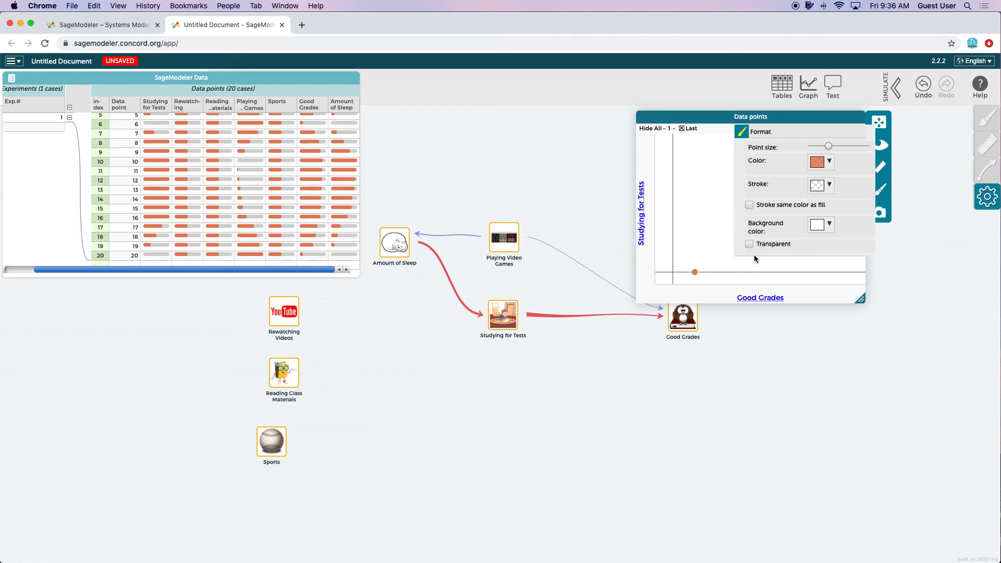
{"action": "left_click", "coordinate": [882, 192]}
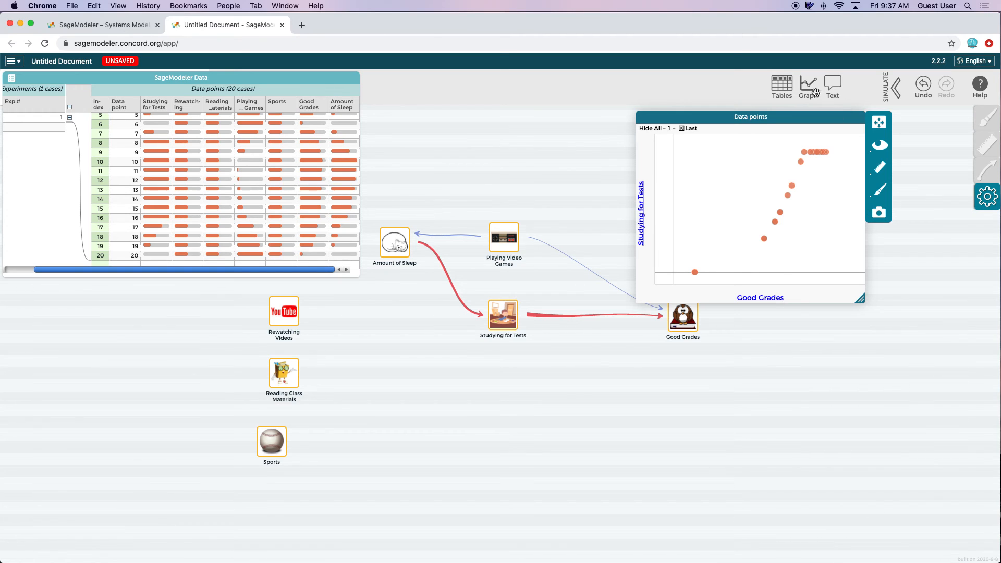
Close the graph and move the SageModeler Data table to just below the Good Grades variable.
{"action": "left_click", "coordinate": [859, 117]}
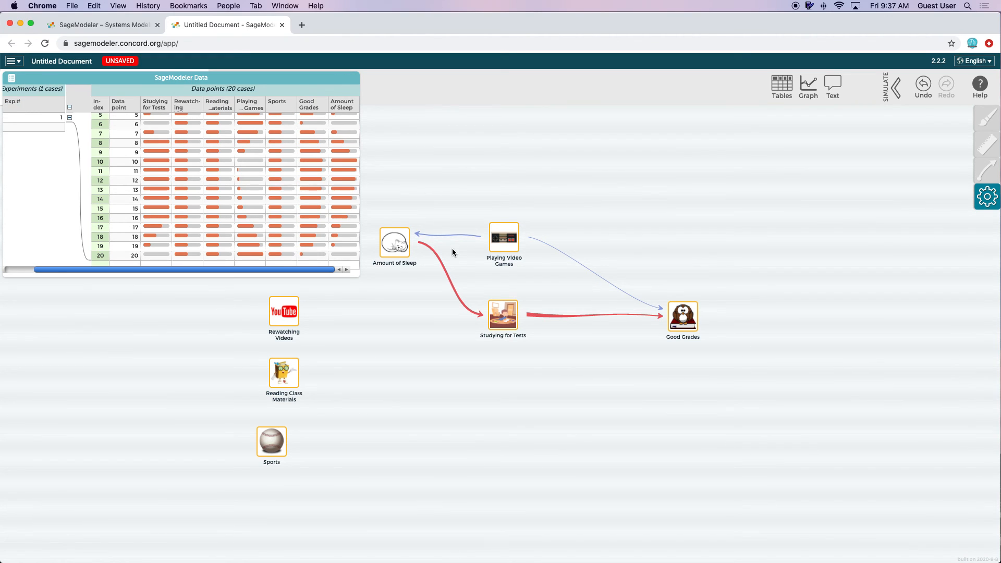
{"action": "mouse_move", "coordinate": [505, 270]}
{"action": "left_click_drag", "start_coordinate": [125, 76], "coordinate": [668, 347]}
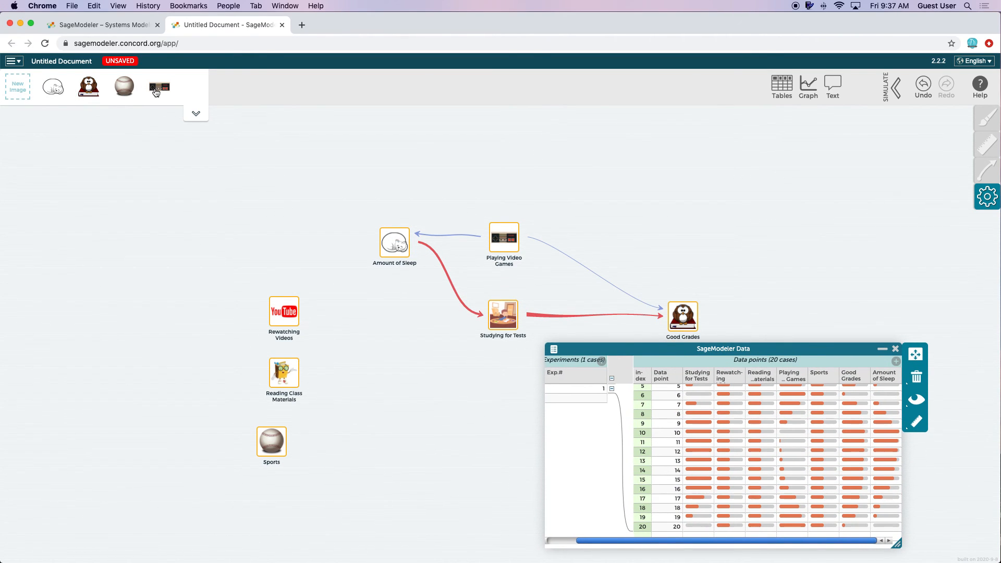
Add a blank, unnamed variable to the canvas above Rewatching Videos and collapse the image palette.
{"action": "left_click", "coordinate": [196, 113]}
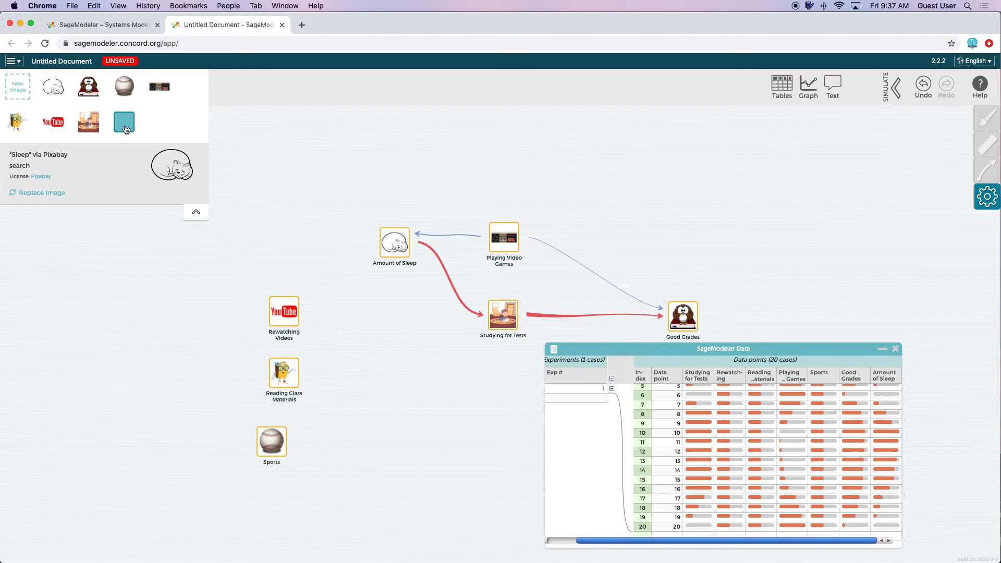
{"action": "left_click_drag", "start_coordinate": [126, 129], "coordinate": [252, 180]}
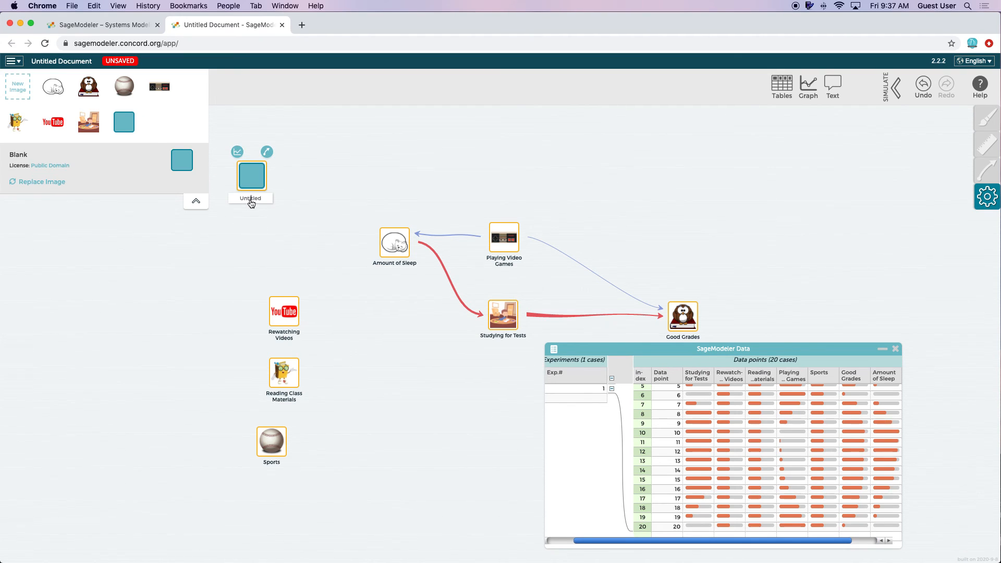
{"action": "left_click_drag", "start_coordinate": [304, 180], "coordinate": [190, 155]}
{"action": "left_click", "coordinate": [196, 202]}
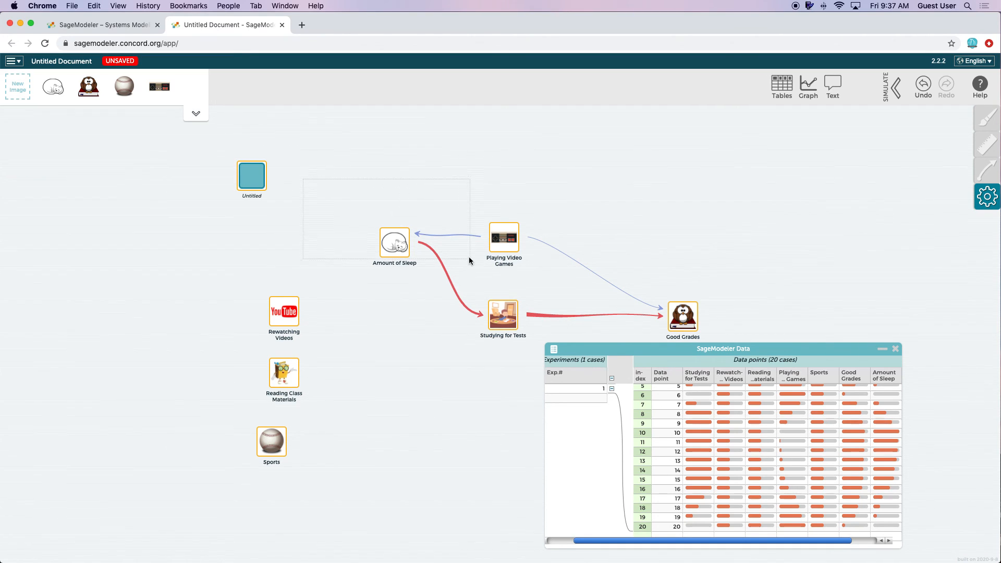
{"action": "left_click", "coordinate": [483, 170]}
Review the defined effect of Amount of Sleep on Studying for Tests and its written explanation, and close the settings.
{"action": "left_click", "coordinate": [503, 320]}
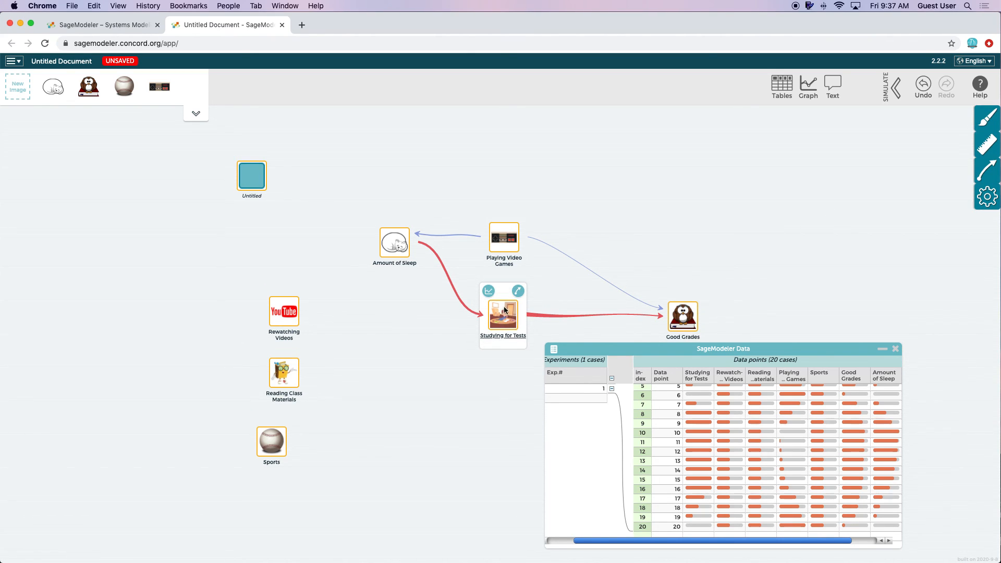
{"action": "left_click", "coordinate": [987, 177]}
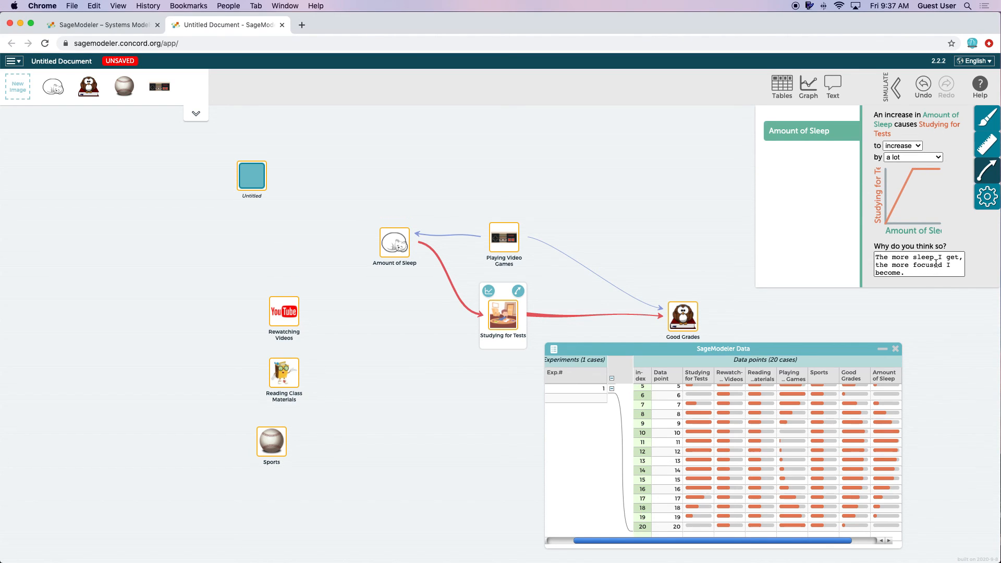
{"action": "left_click", "coordinate": [655, 227]}
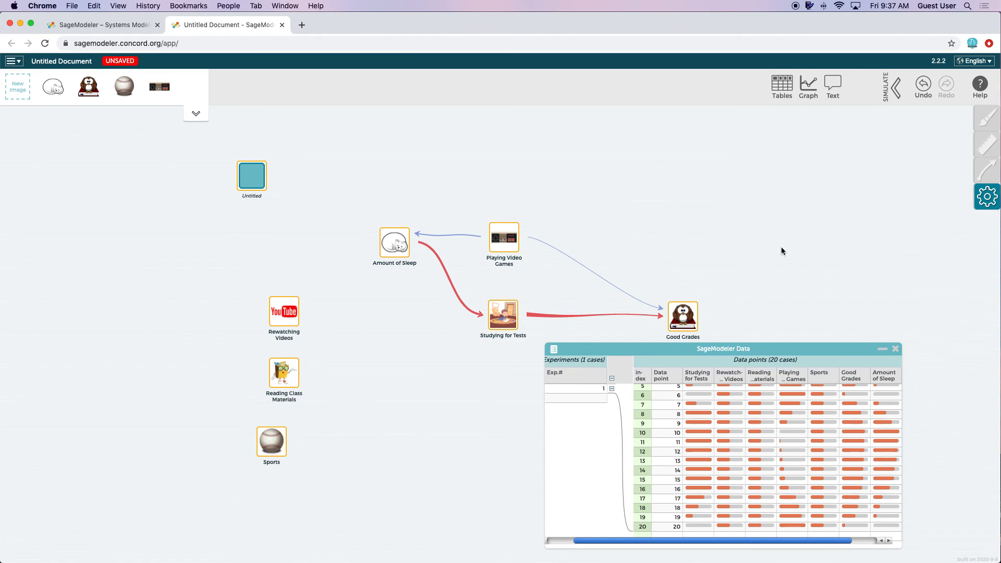
Reopen the simulation controls and create a new graph of the recorded data points.
{"action": "left_click", "coordinate": [892, 98]}
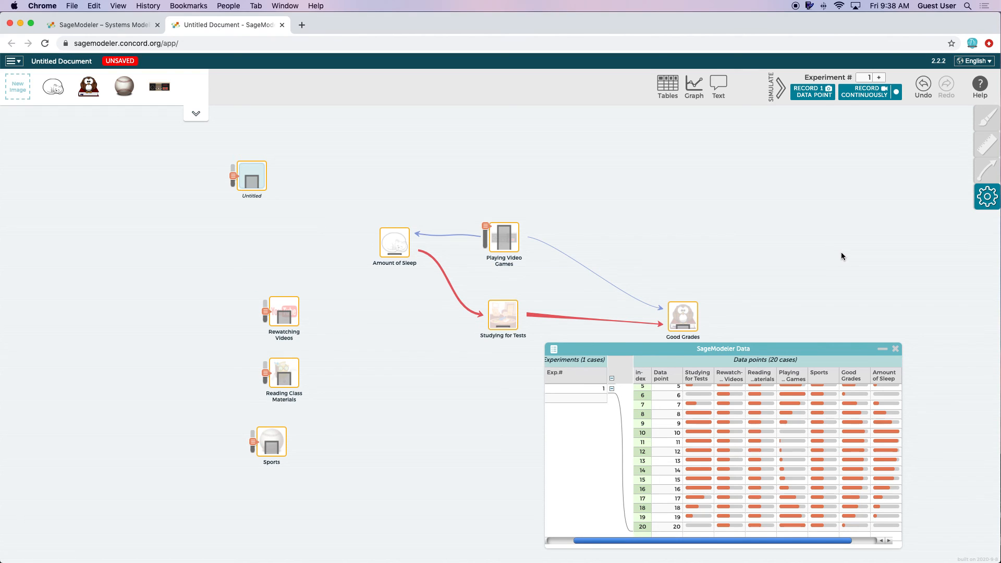
{"action": "left_click", "coordinate": [696, 85]}
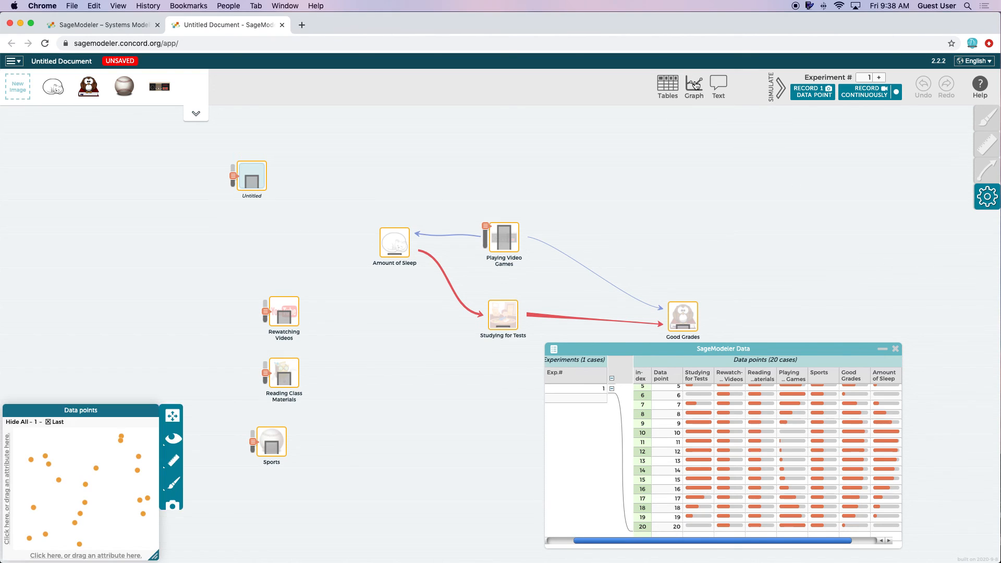